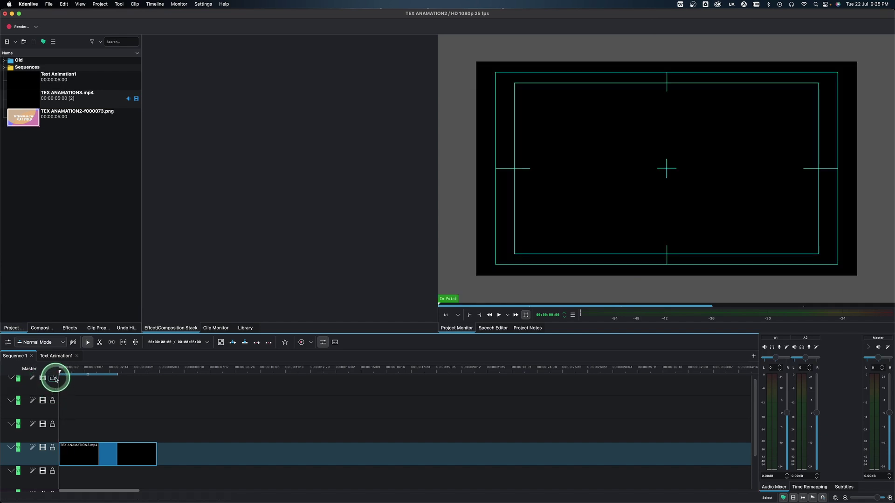
Step: Scrub through the example clip on the timeline to examine how the coloured shapes and the title animate in
{"action": "left_click_drag", "start_coordinate": [61, 372], "coordinate": [65, 372]}
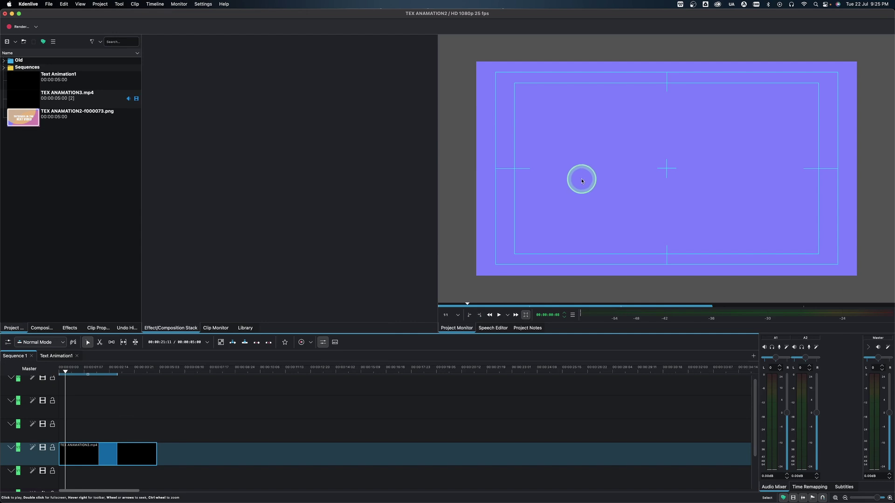
{"action": "left_click", "coordinate": [79, 371]}
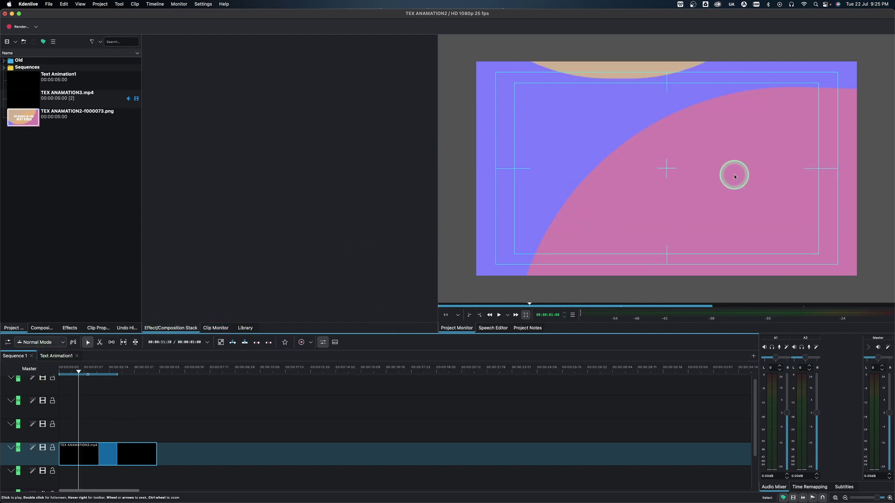
{"action": "left_click", "coordinate": [93, 371]}
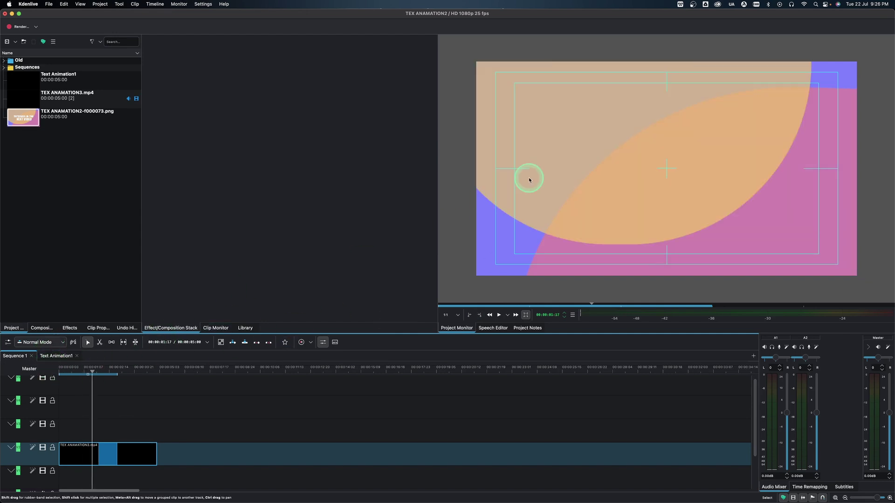
{"action": "left_click", "coordinate": [111, 372]}
{"action": "left_click", "coordinate": [597, 189]}
{"action": "left_click", "coordinate": [139, 371]}
{"action": "left_click", "coordinate": [587, 193]}
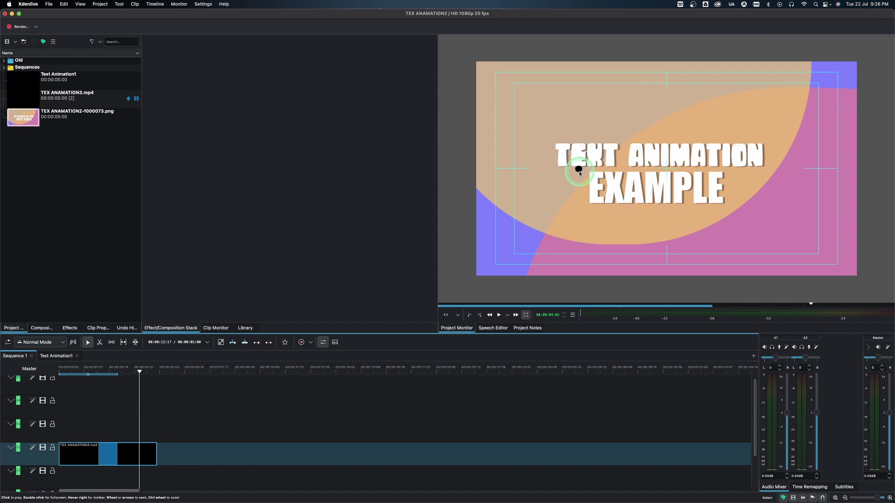
Step: Add a white color clip with a duration of 00:00:05:00 to the project bin
{"action": "left_click", "coordinate": [21, 119]}
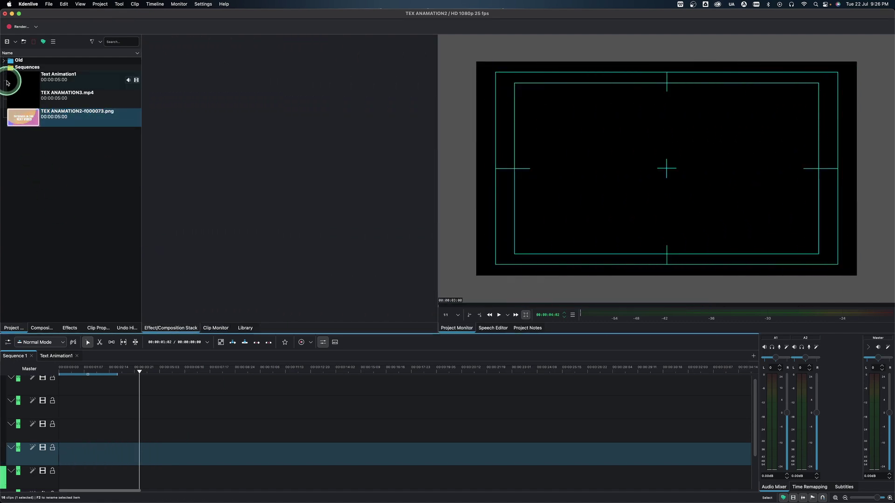
{"action": "right_click", "coordinate": [34, 173]}
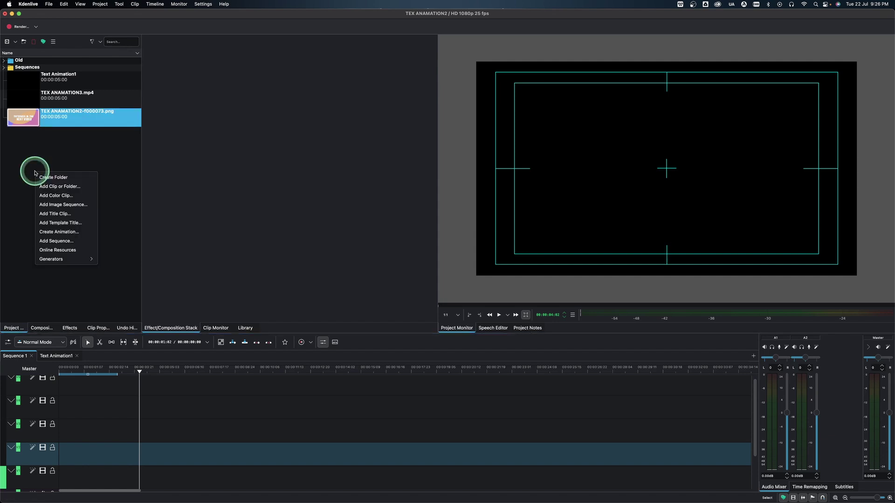
{"action": "left_click", "coordinate": [50, 196]}
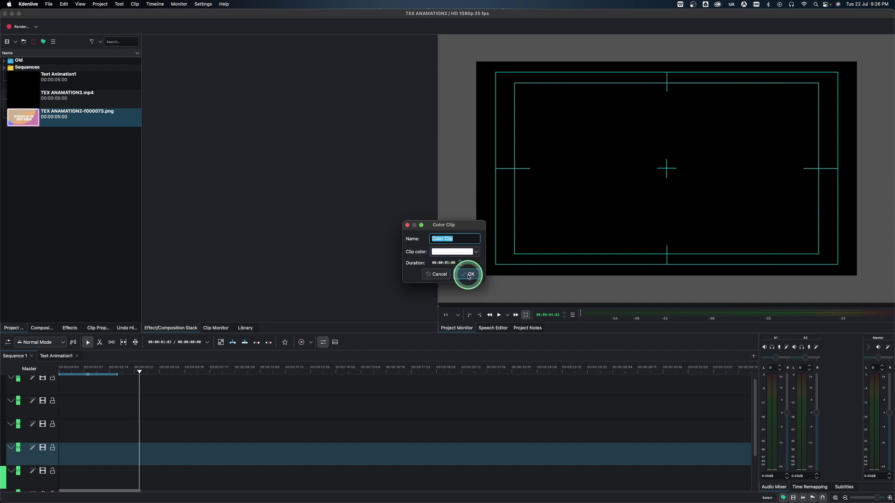
{"action": "left_click", "coordinate": [469, 275]}
Step: Recolour the new color clip dark green and place it at the start of the lowest video track
{"action": "left_click", "coordinate": [98, 328]}
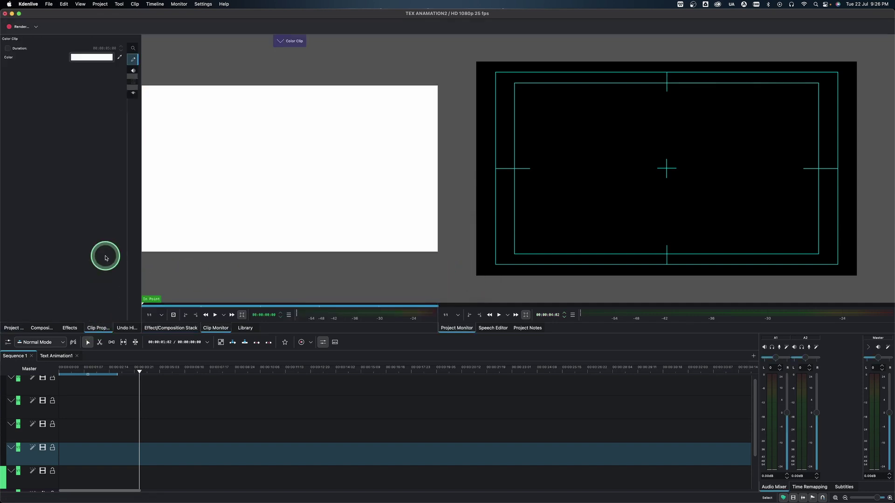
{"action": "left_click", "coordinate": [92, 57]}
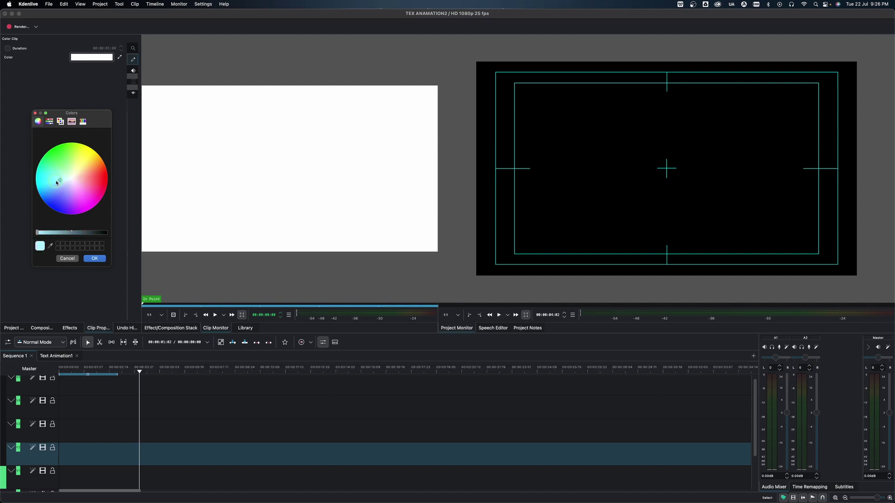
{"action": "left_click", "coordinate": [94, 259]}
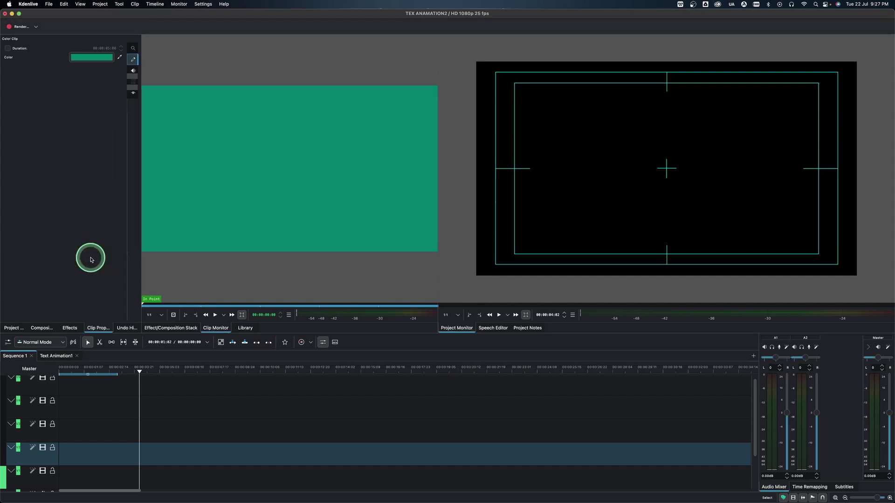
{"action": "left_click", "coordinate": [14, 328]}
{"action": "left_click_drag", "start_coordinate": [28, 135], "coordinate": [62, 473]}
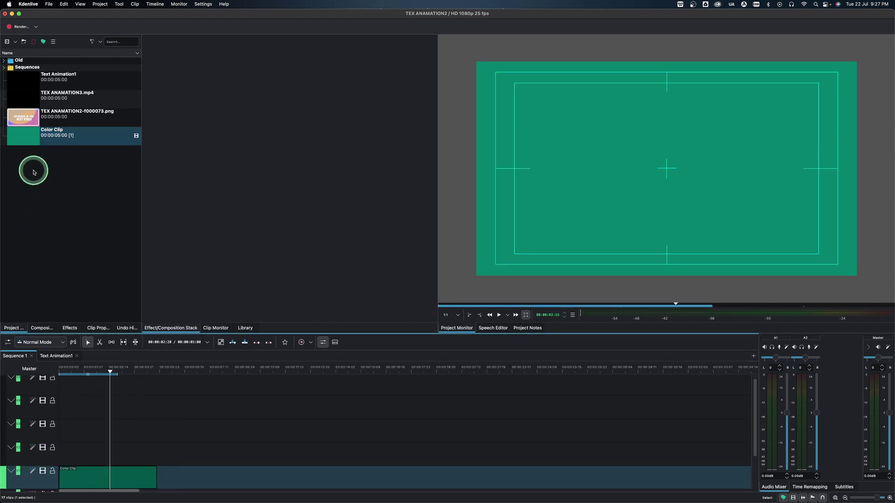
Step: Add a magenta color clip and place it at the timeline start on the track directly above the dark green clip
{"action": "right_click", "coordinate": [34, 172]}
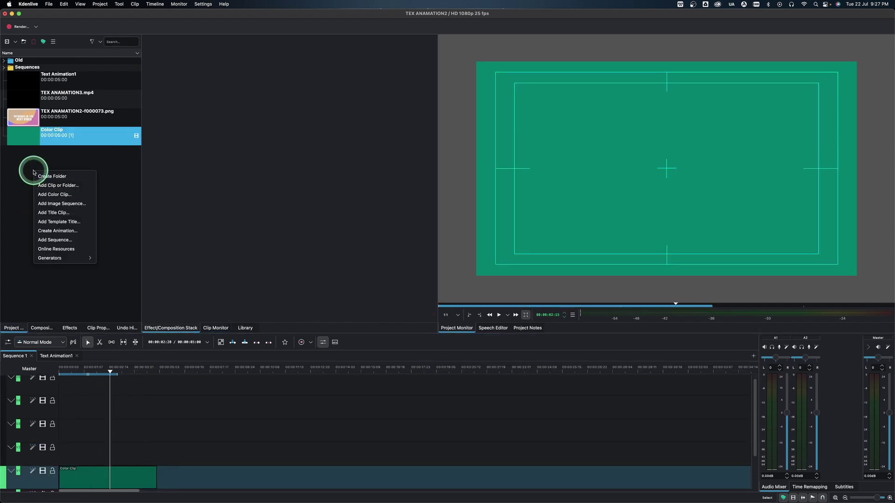
{"action": "left_click", "coordinate": [58, 196]}
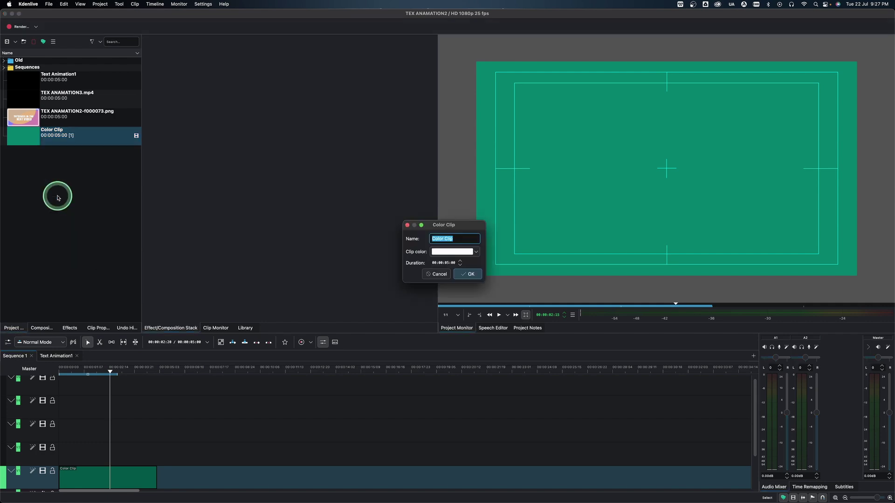
{"action": "left_click", "coordinate": [449, 252]}
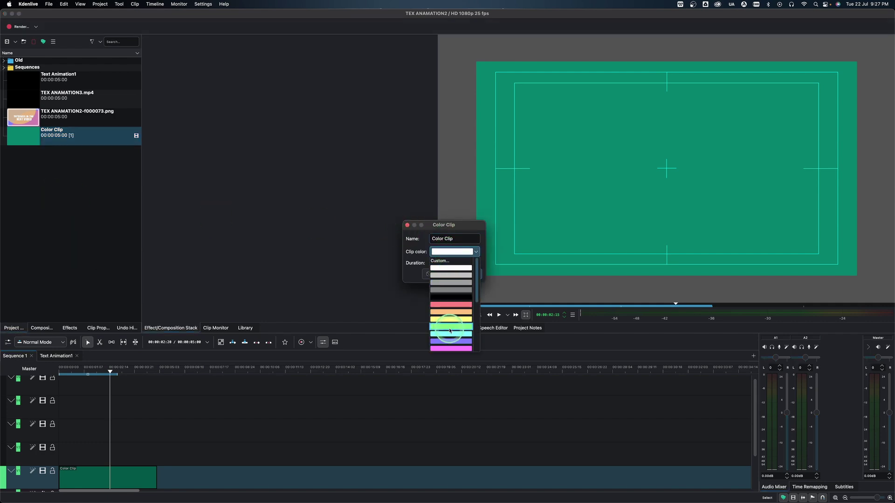
{"action": "left_click", "coordinate": [450, 349]}
{"action": "key", "text": "Return"}
{"action": "left_click_drag", "start_coordinate": [23, 154], "coordinate": [116, 457]}
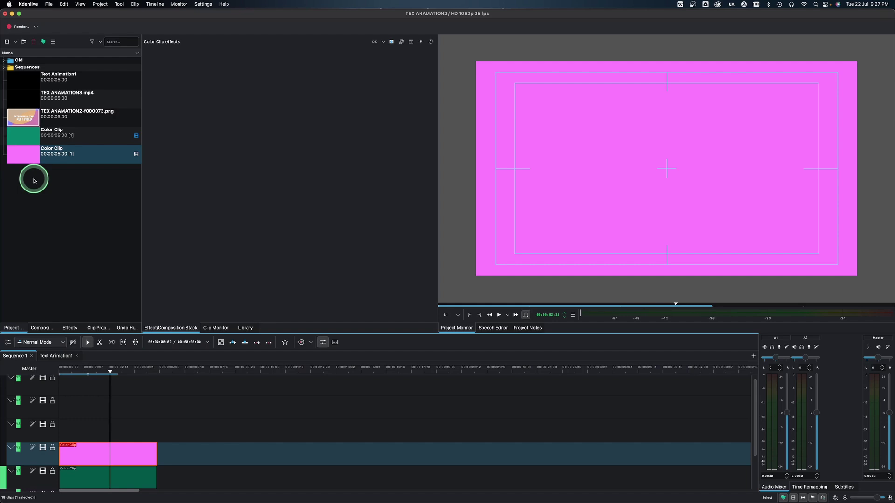
Step: Add a light green color clip and place it at the timeline start on the track directly above the magenta clip
{"action": "right_click", "coordinate": [34, 181]}
{"action": "left_click", "coordinate": [44, 200]}
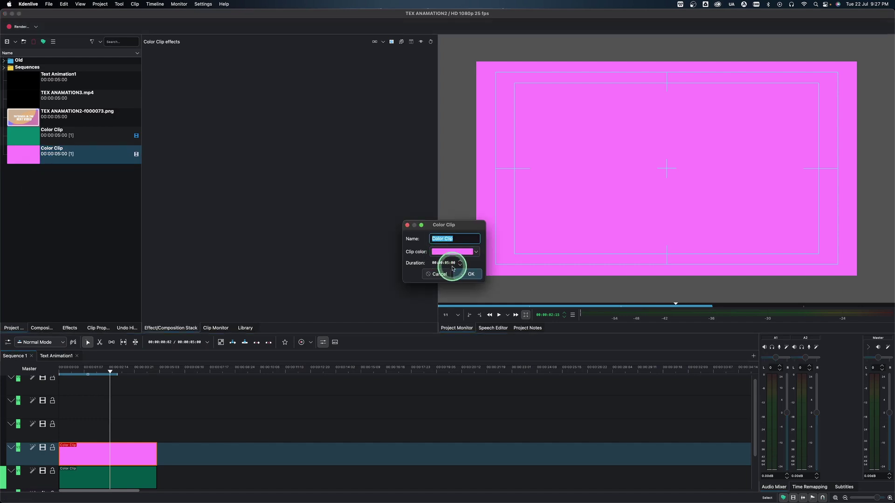
{"action": "left_click", "coordinate": [450, 252]}
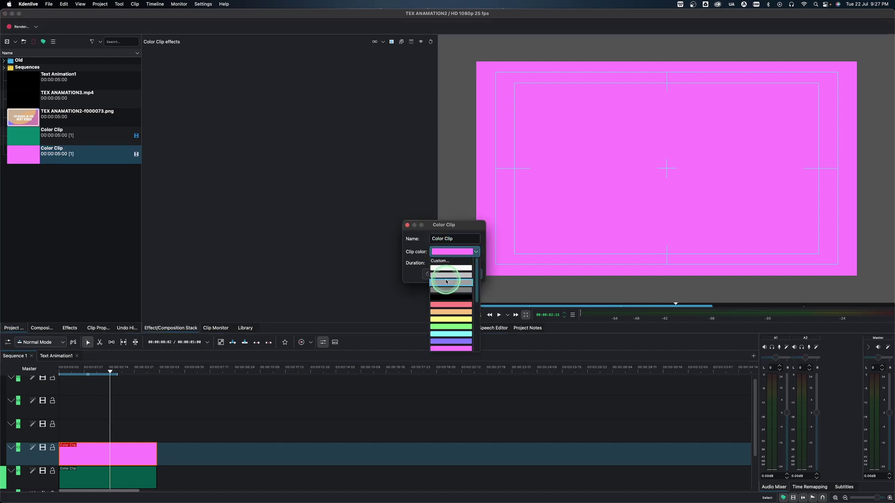
{"action": "left_click", "coordinate": [445, 326]}
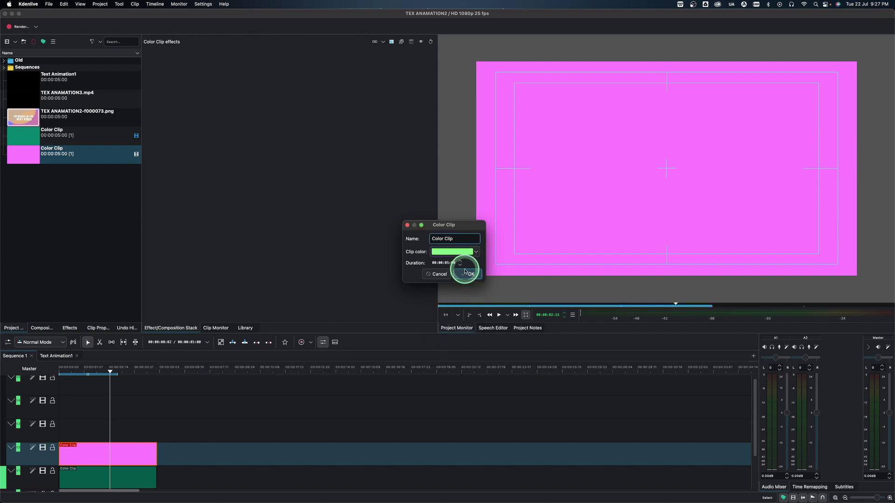
{"action": "left_click", "coordinate": [466, 274]}
{"action": "left_click_drag", "start_coordinate": [70, 173], "coordinate": [65, 379]}
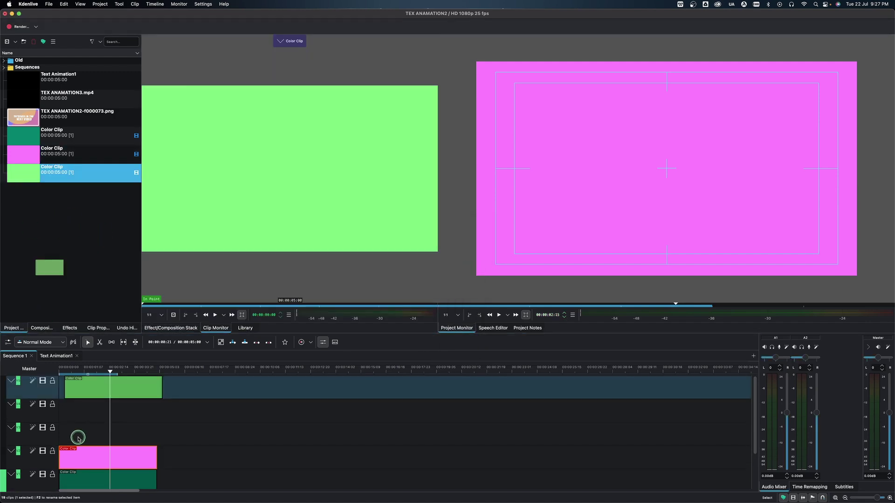
{"action": "left_click_drag", "start_coordinate": [68, 448], "coordinate": [61, 443]}
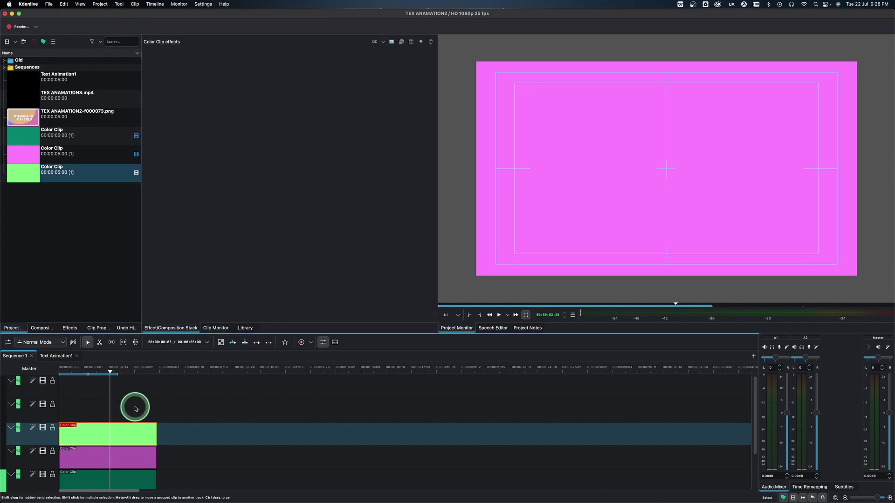
Step: Position the playhead just after the start of the three stacked color clips
{"action": "scroll", "coordinate": [111, 422], "scroll_direction": "right", "scroll_amount": 3}
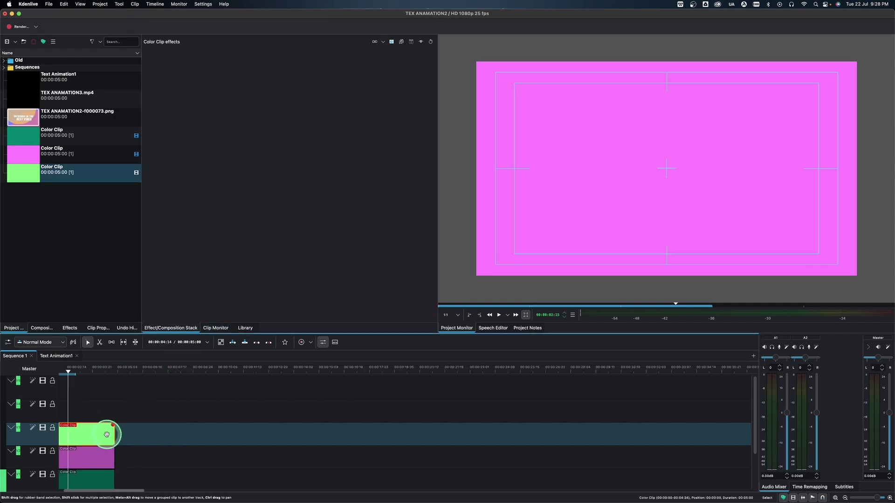
{"action": "scroll", "coordinate": [108, 434], "scroll_direction": "left", "scroll_amount": 3}
{"action": "left_click", "coordinate": [84, 379]}
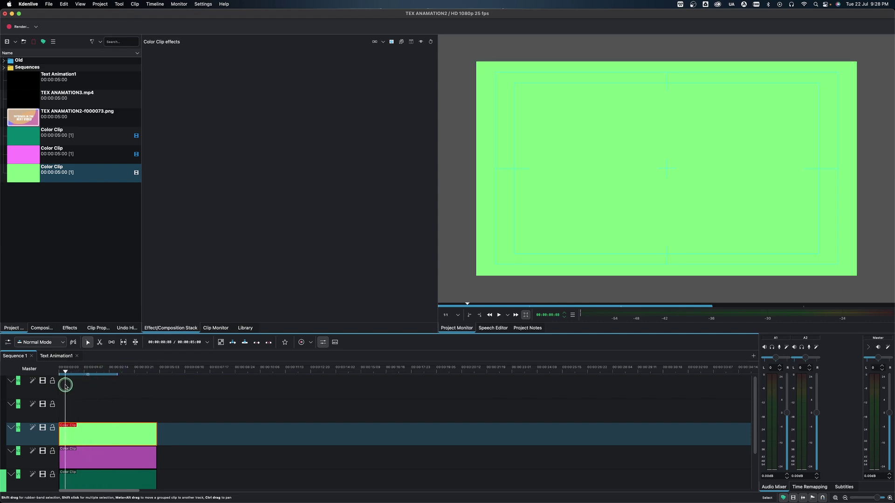
{"action": "left_click", "coordinate": [97, 478]}
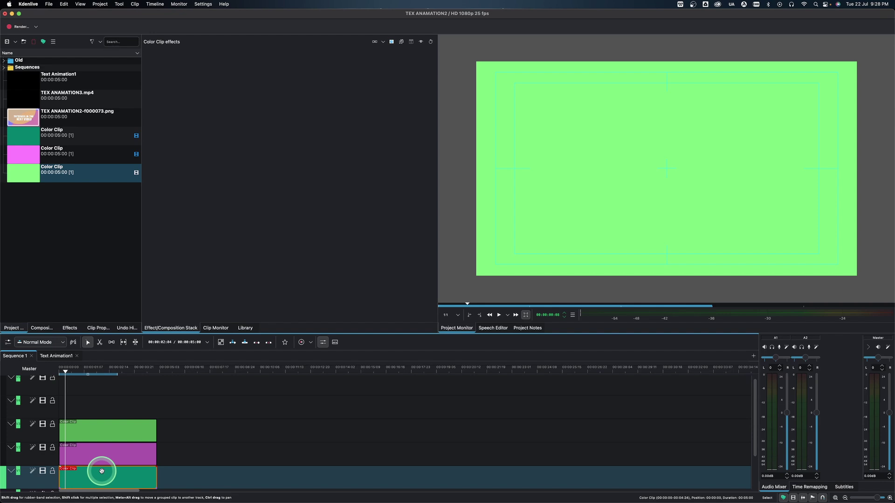
{"action": "left_click", "coordinate": [94, 449]}
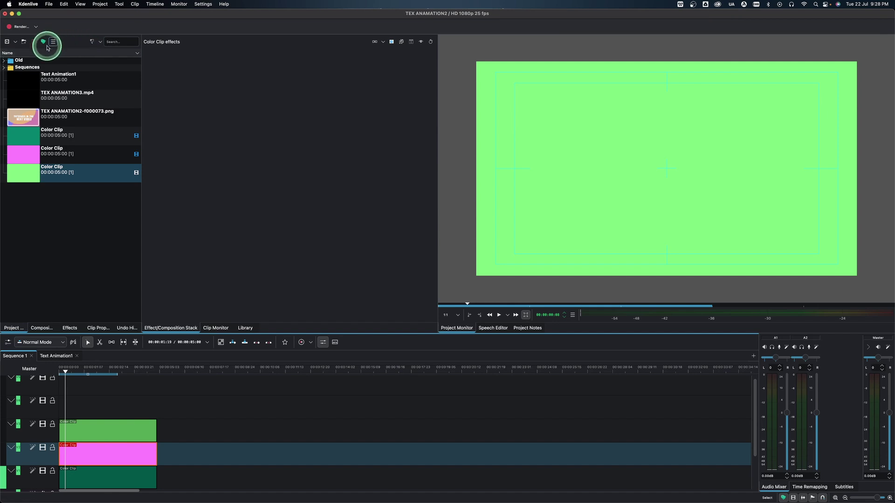
Step: Browse the video effects under Transform, Distort and Perspective, check the favourites option, and list only the favourite effects
{"action": "left_click", "coordinate": [67, 329]}
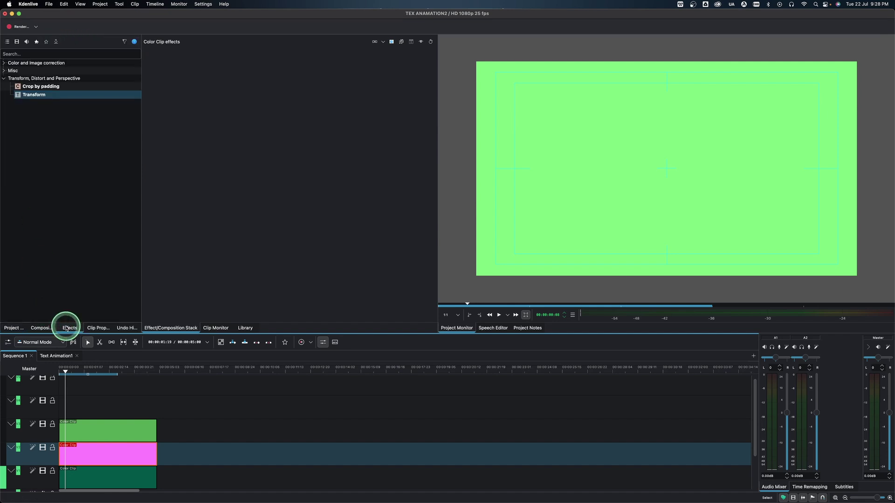
{"action": "left_click", "coordinate": [46, 42]}
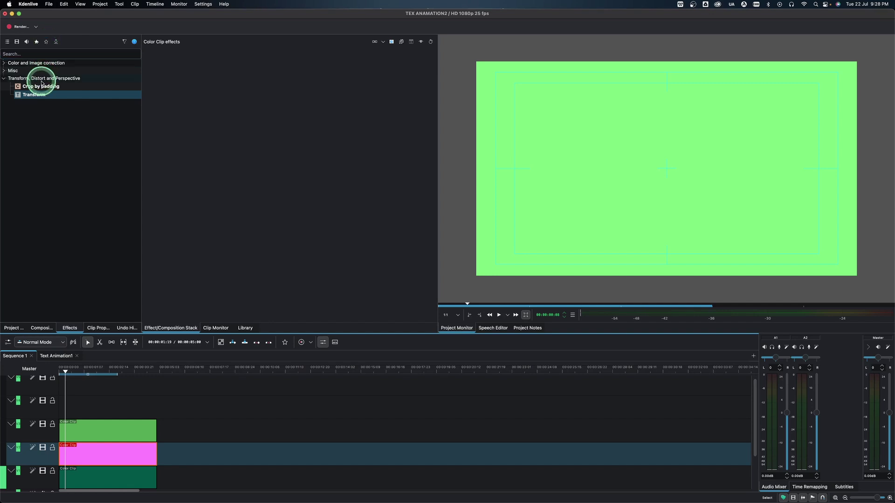
{"action": "left_click", "coordinate": [16, 42]}
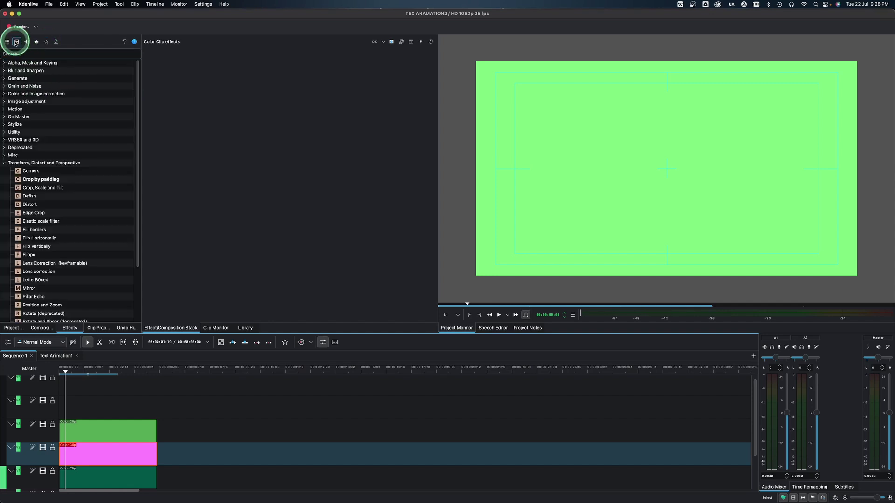
{"action": "right_click", "coordinate": [28, 187]}
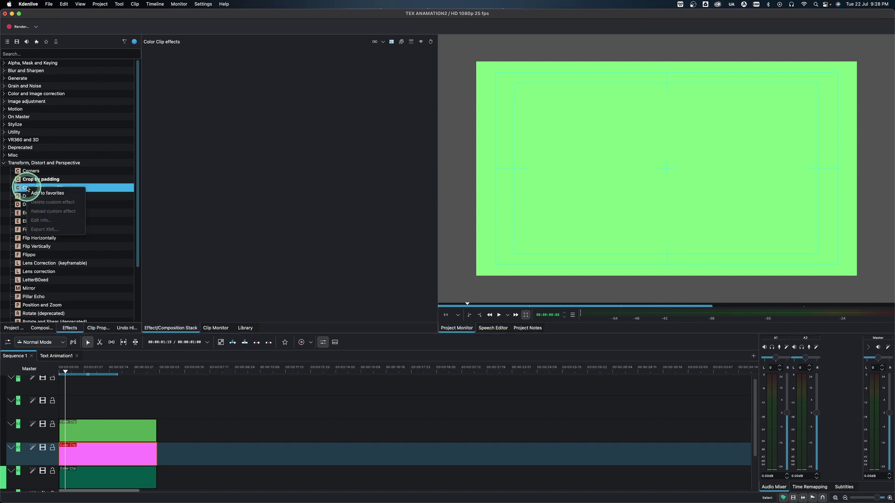
{"action": "left_click", "coordinate": [52, 196]}
{"action": "left_click", "coordinate": [46, 43]}
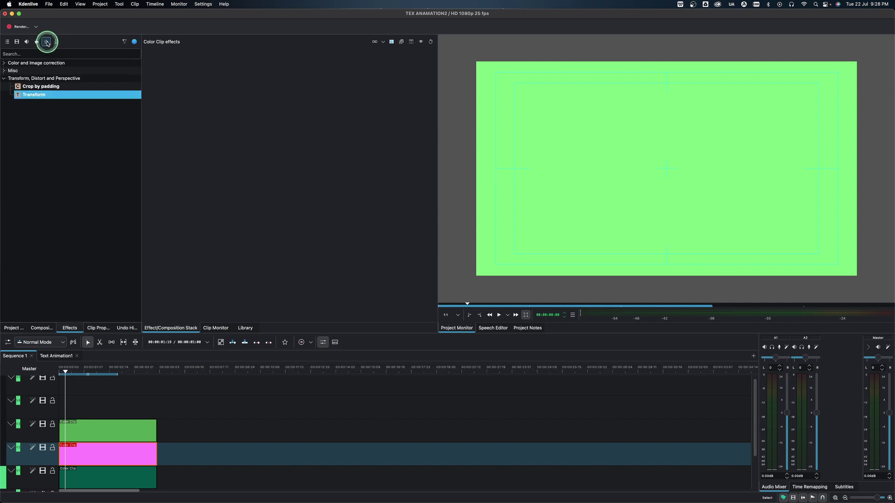
Step: Apply the Crop by padding effect to the light green clip on the timeline
{"action": "left_click", "coordinate": [117, 428]}
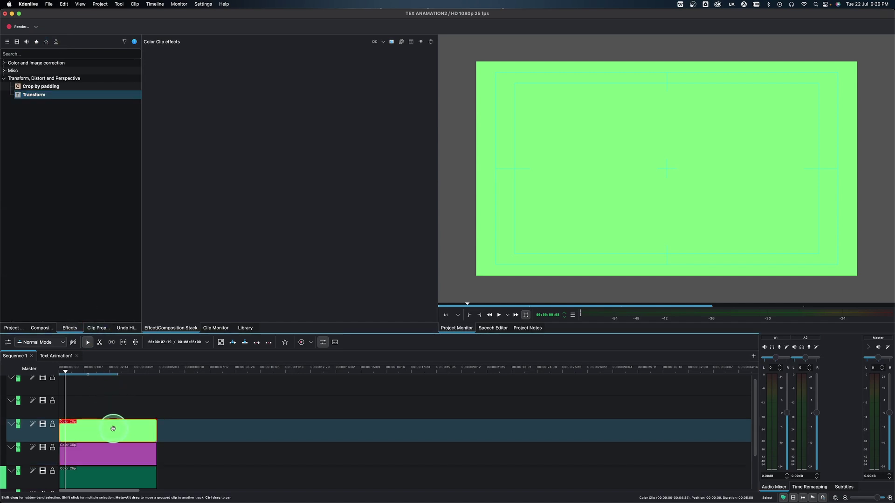
{"action": "left_click", "coordinate": [39, 88]}
{"action": "left_click_drag", "start_coordinate": [39, 88], "coordinate": [252, 169]}
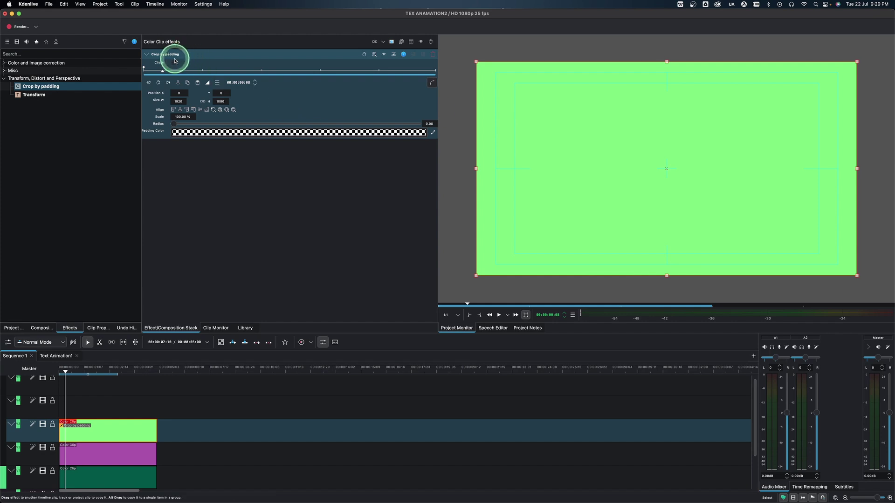
Step: Round the light green clip's crop fully by setting its radius to 1.00, keeping the full-frame crop size
{"action": "left_click_drag", "start_coordinate": [857, 61], "coordinate": [803, 74]}
{"action": "key", "text": "ctrl+z"}
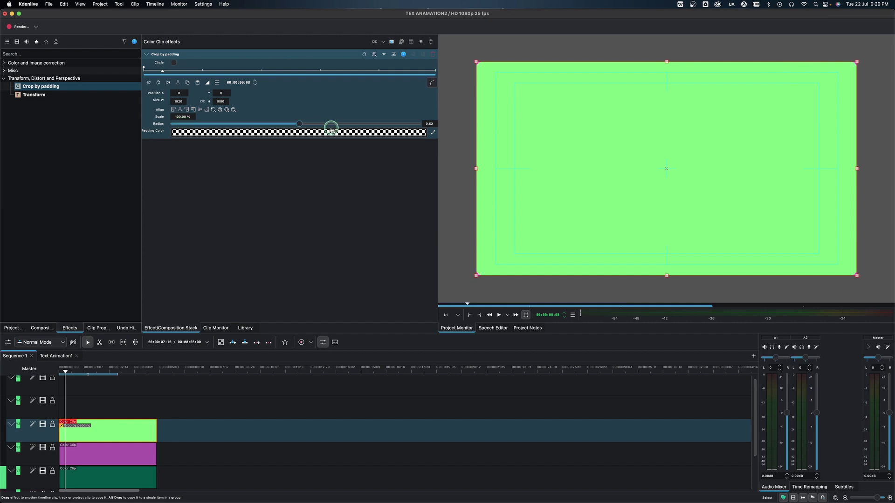
{"action": "left_click_drag", "start_coordinate": [421, 129], "coordinate": [790, 135]}
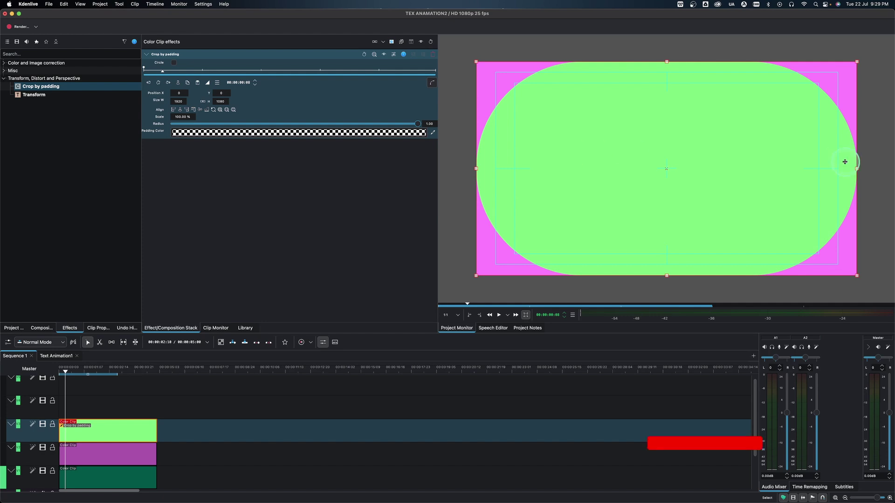
Step: Narrow the crop from its left edge to about 1055 px wide so the light green shape becomes a circle on the right
{"action": "left_click", "coordinate": [858, 169]}
{"action": "left_click_drag", "start_coordinate": [476, 169], "coordinate": [665, 169]}
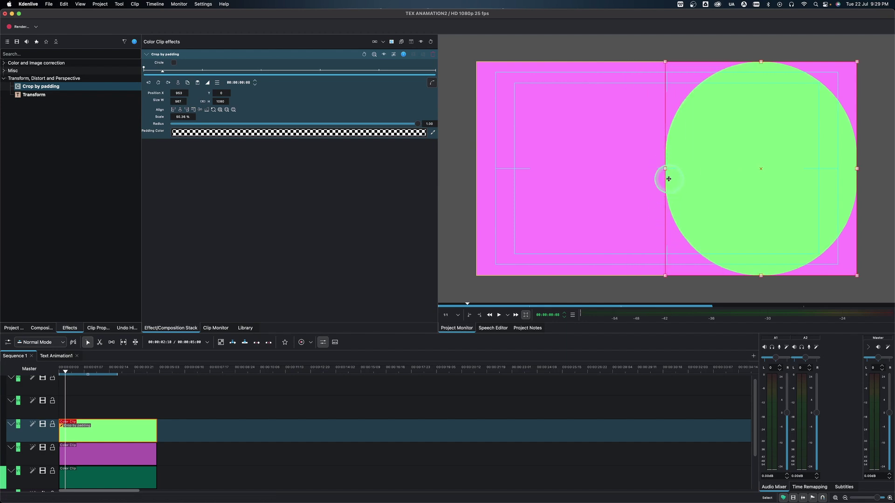
{"action": "left_click_drag", "start_coordinate": [664, 168], "coordinate": [647, 169]}
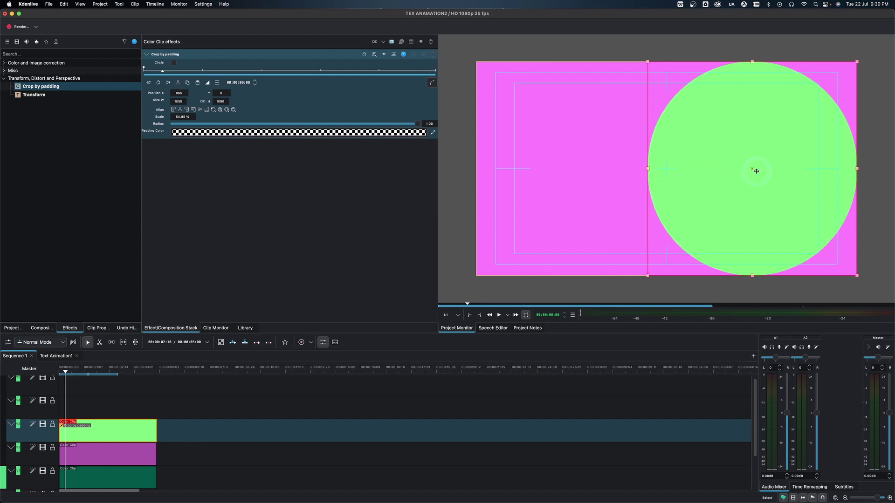
Step: Move the light green circle down to about X 843, Y 455 so its lower half falls outside the frame
{"action": "left_click_drag", "start_coordinate": [753, 170], "coordinate": [748, 260]}
{"action": "left_click", "coordinate": [331, 168]}
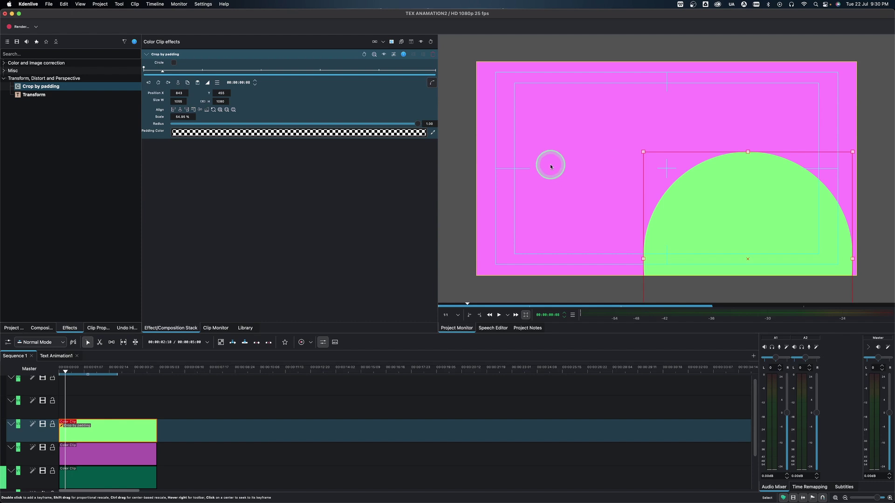
Step: Apply Crop by padding to the magenta clip and set its radius to 1.00
{"action": "left_click", "coordinate": [125, 454]}
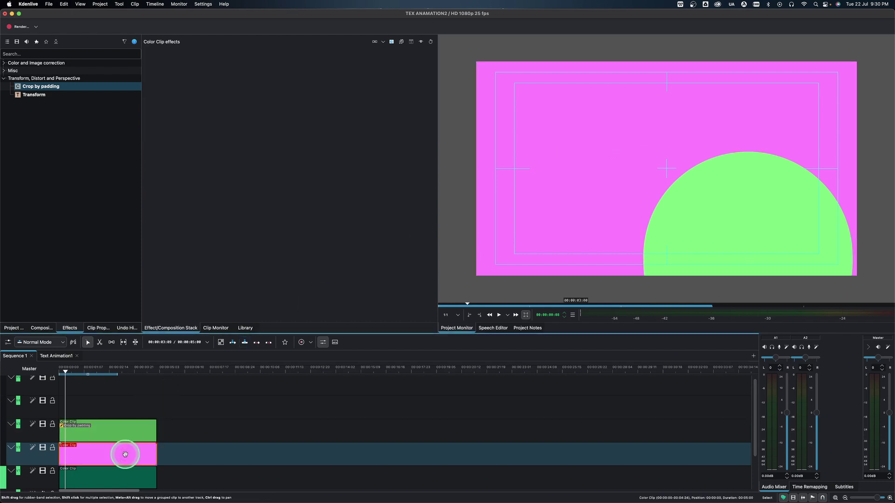
{"action": "left_click", "coordinate": [31, 89]}
{"action": "left_click_drag", "start_coordinate": [30, 89], "coordinate": [243, 140]}
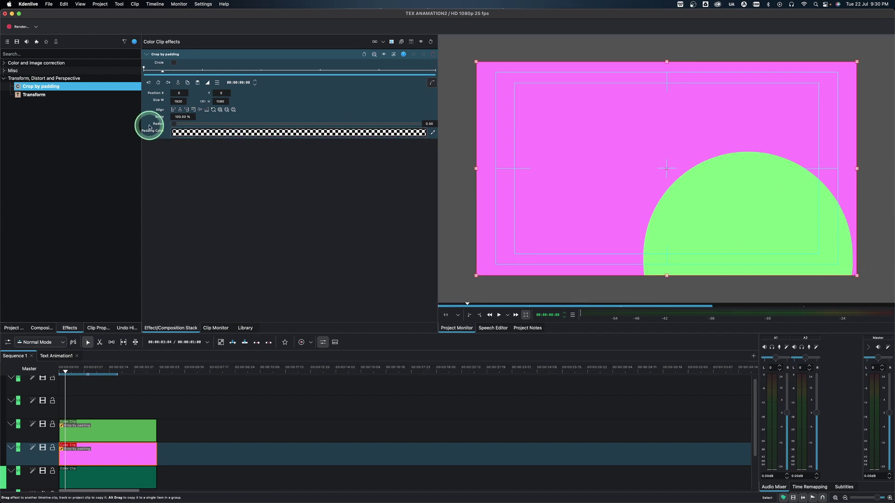
{"action": "left_click", "coordinate": [176, 127]}
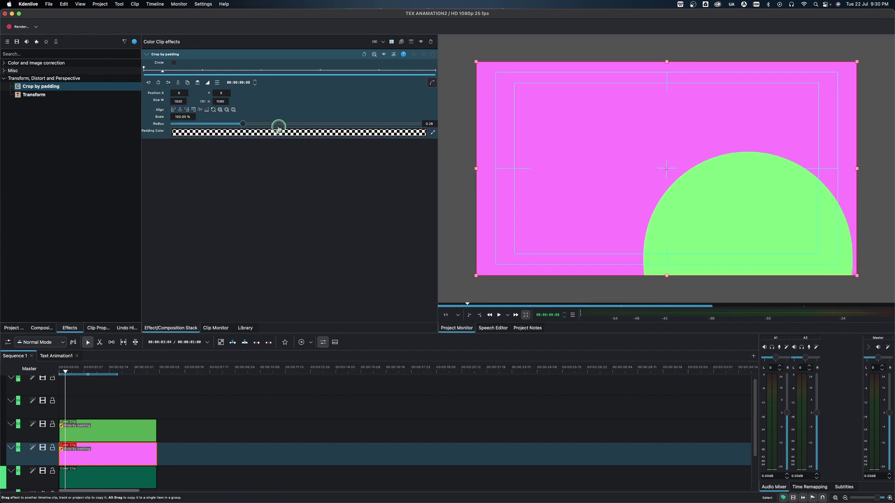
{"action": "left_click_drag", "start_coordinate": [422, 134], "coordinate": [422, 132]}
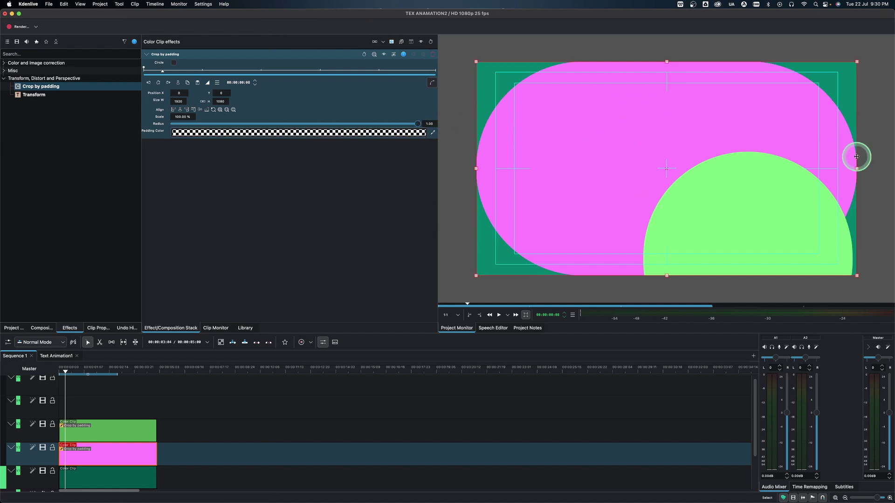
Step: Narrow the magenta crop from its right edge to about 1111 px wide and move the circle to about X -30, Y -358
{"action": "left_click_drag", "start_coordinate": [799, 169], "coordinate": [697, 171]}
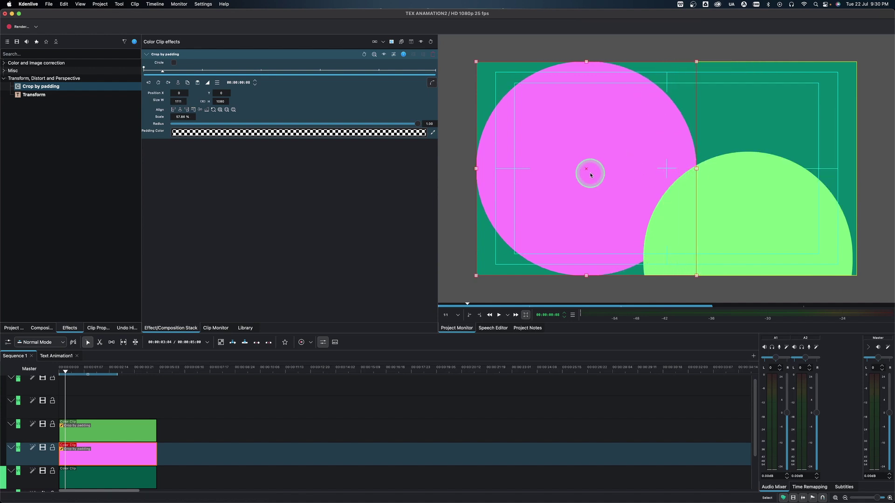
{"action": "left_click_drag", "start_coordinate": [587, 171], "coordinate": [619, 104]}
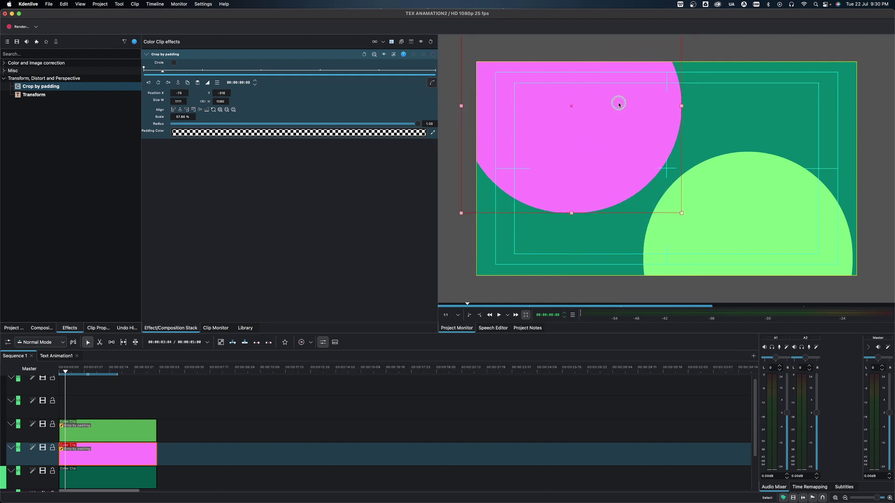
Step: Shift the light green circle to about X 956, Y 425 and apply the Transform effect to its clip
{"action": "left_click", "coordinate": [736, 172]}
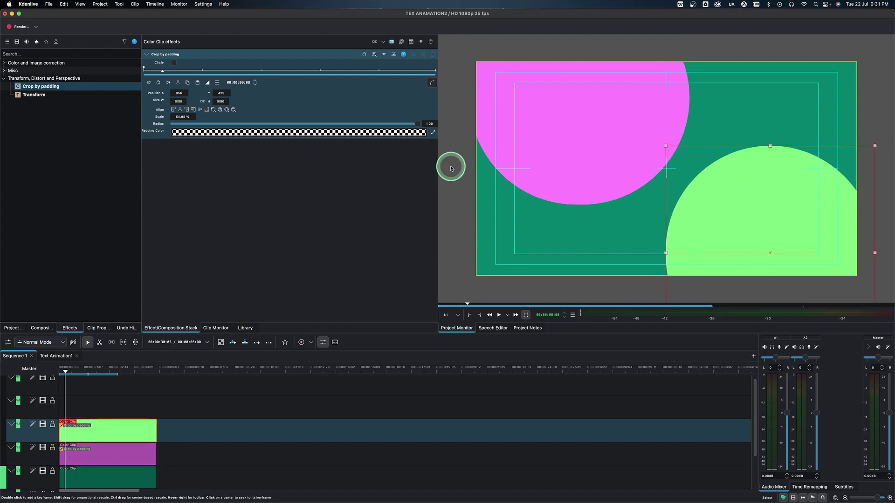
{"action": "left_click_drag", "start_coordinate": [33, 94], "coordinate": [197, 166]}
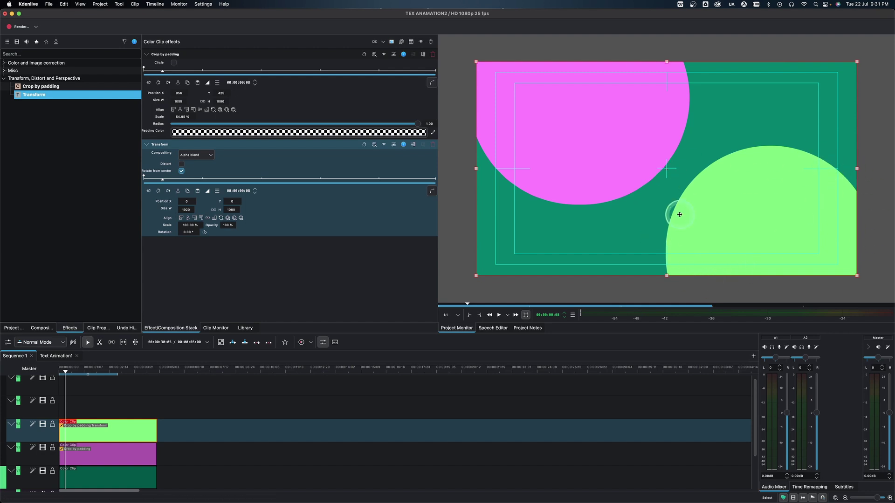
Step: Enlarge the light green circle to about 283% with Transform and move it to about X -2614, Y -1043
{"action": "left_click", "coordinate": [182, 225]}
{"action": "left_click_drag", "start_coordinate": [181, 225], "coordinate": [209, 225]}
{"action": "left_click_drag", "start_coordinate": [777, 227], "coordinate": [660, 204]}
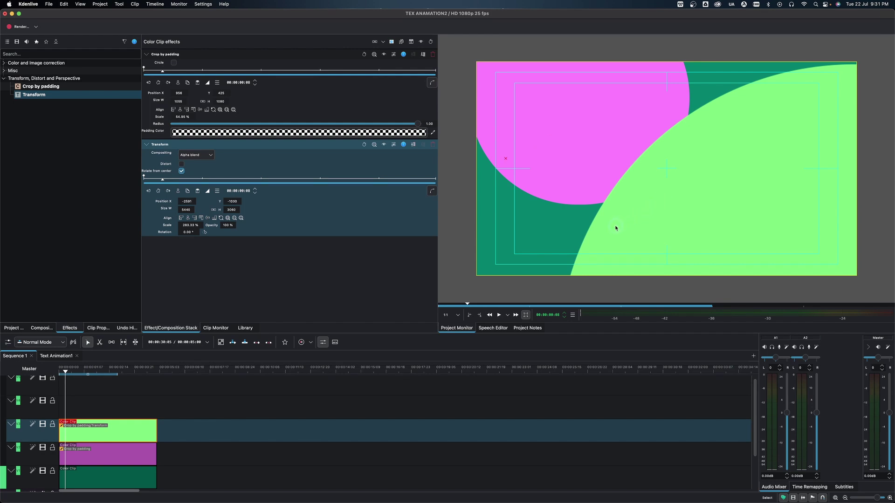
{"action": "left_click_drag", "start_coordinate": [602, 235], "coordinate": [683, 207]}
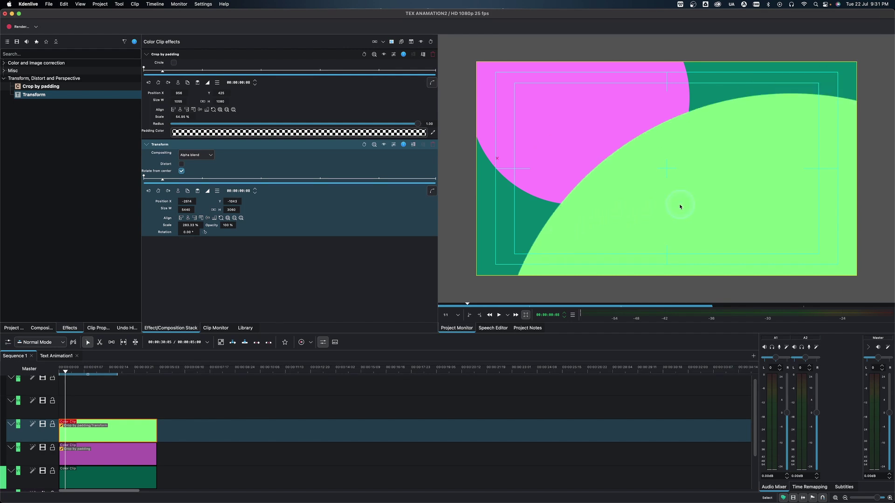
Step: Apply Transform to the magenta clip, enlarge it to about 319% and move it to about X -1476, Y -1288
{"action": "left_click", "coordinate": [106, 460]}
{"action": "left_click_drag", "start_coordinate": [21, 75], "coordinate": [201, 227]}
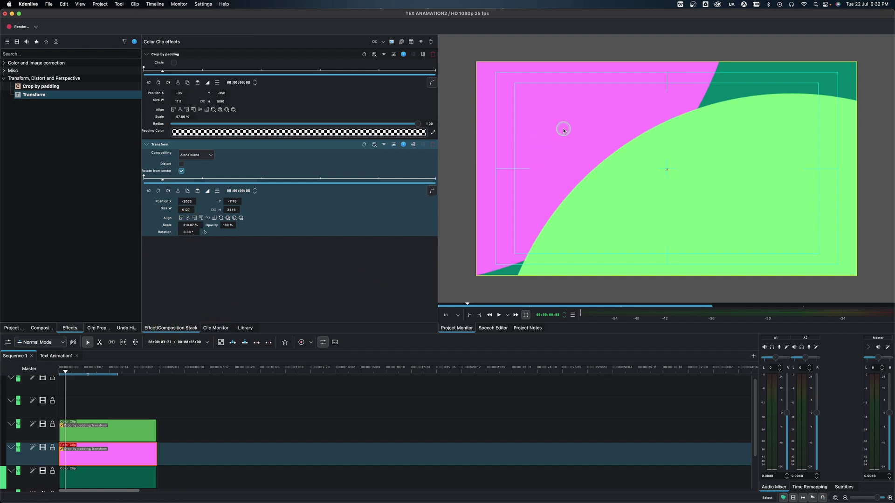
{"action": "left_click_drag", "start_coordinate": [630, 112], "coordinate": [671, 112]}
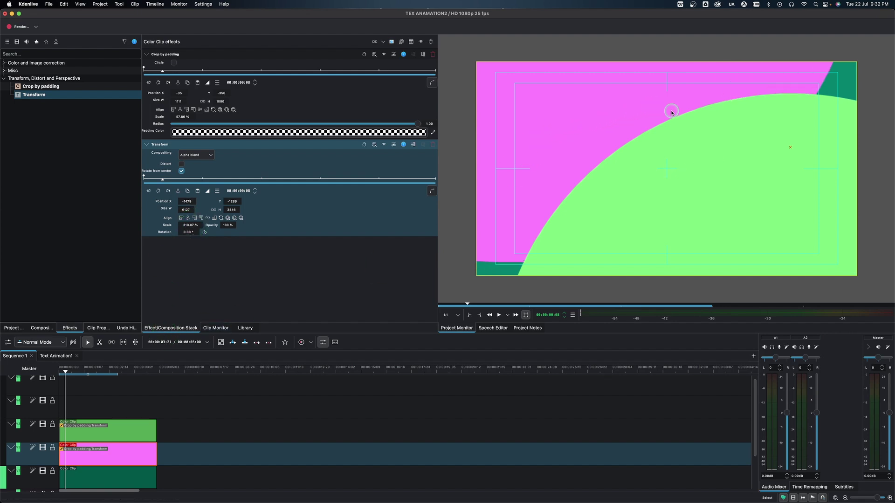
Step: Reduce the Transform scale to about 200% on both the magenta and light green clips, positioning their circles to overlap
{"action": "left_click_drag", "start_coordinate": [193, 210], "coordinate": [185, 210]}
{"action": "key", "text": "Up"}
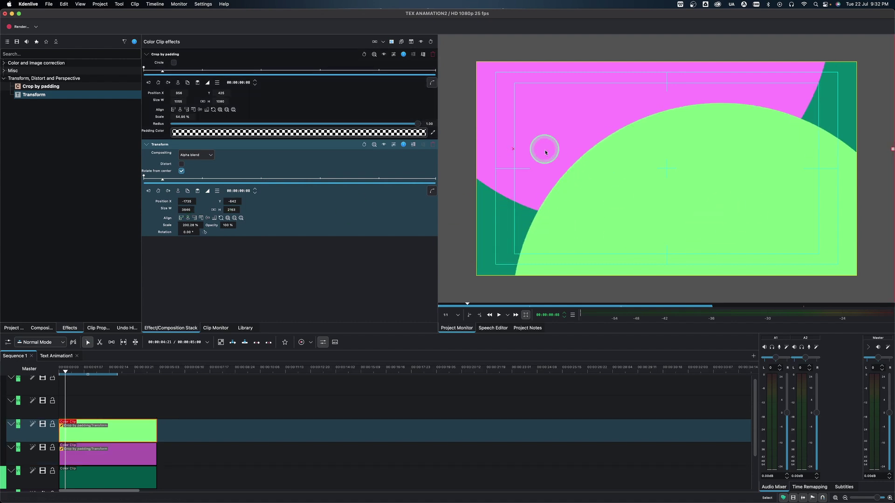
{"action": "key", "text": "Down"}
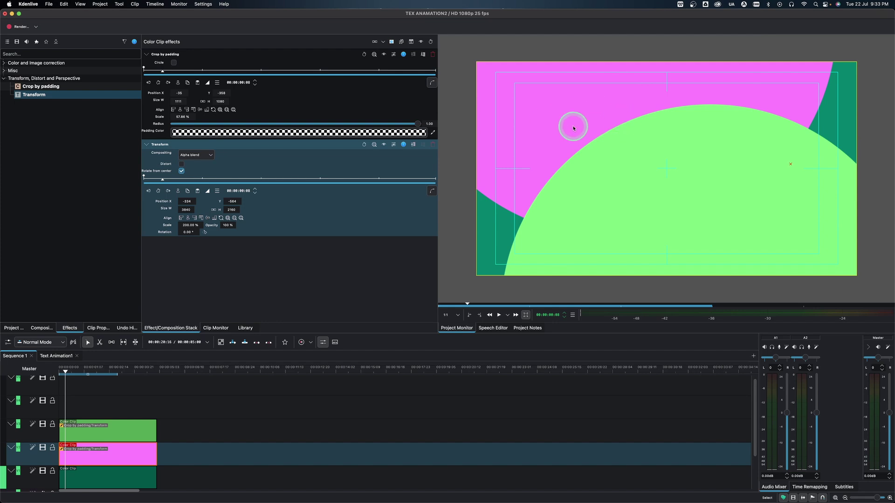
Step: Search all video effects for "tra" and apply the Transparency effect to the magenta clip
{"action": "left_click", "coordinate": [16, 42]}
{"action": "left_click", "coordinate": [20, 55]}
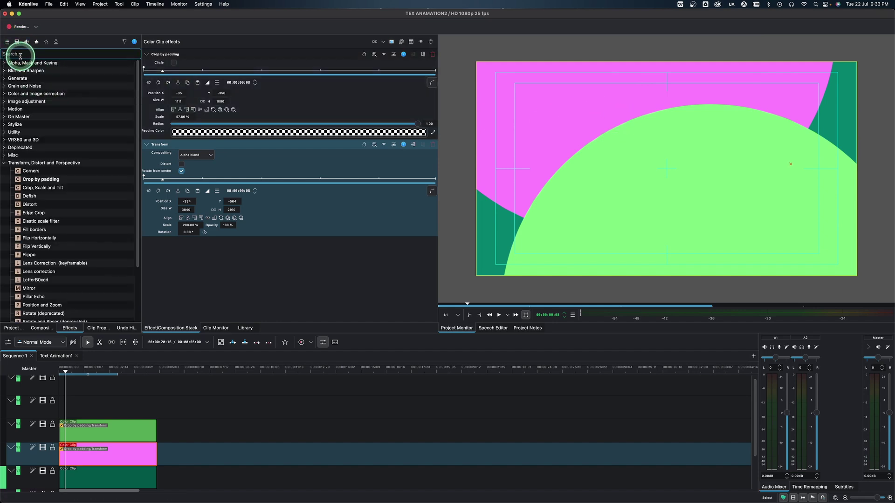
{"action": "type", "text": "tra"}
{"action": "left_click_drag", "start_coordinate": [36, 79], "coordinate": [107, 453]}
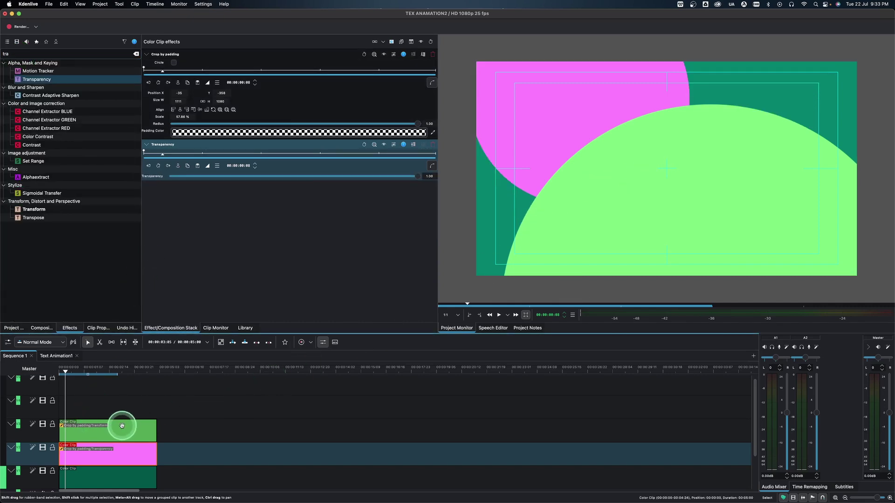
Step: Try adding Transparency to the magenta clip again, and restore its Transform effect so the clip carries both effects
{"action": "left_click", "coordinate": [148, 55]}
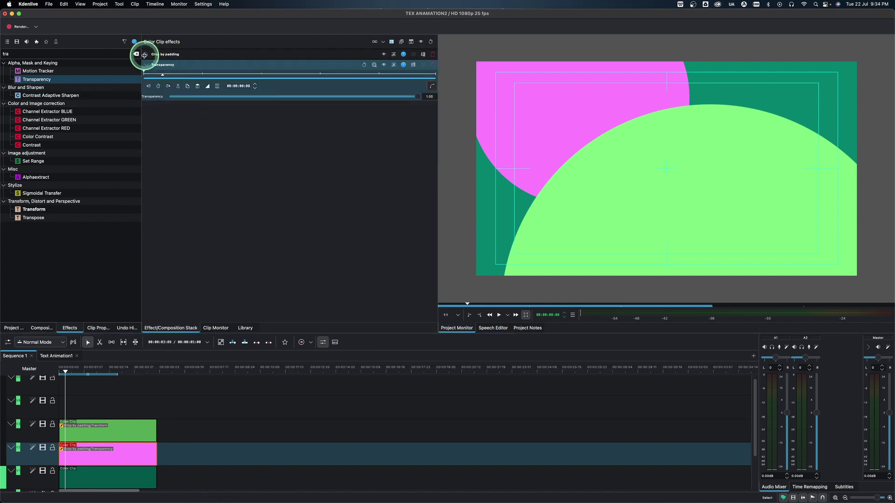
{"action": "left_click", "coordinate": [146, 66]}
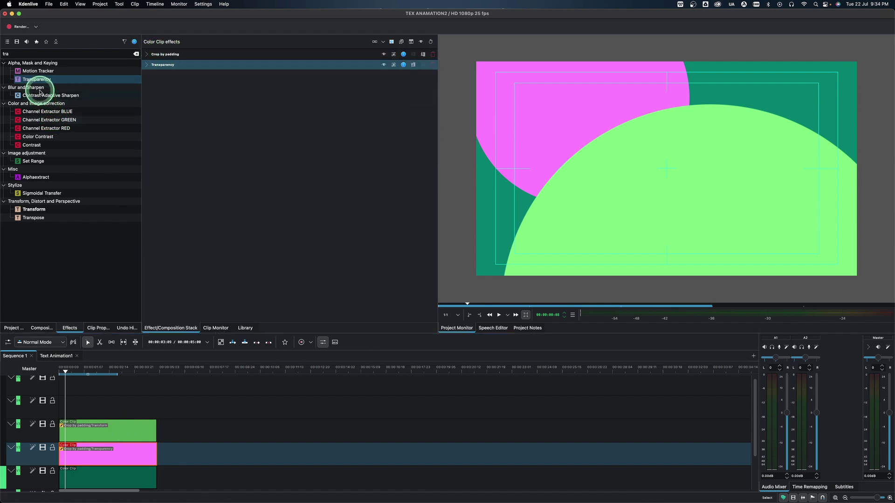
{"action": "left_click_drag", "start_coordinate": [36, 80], "coordinate": [196, 141]}
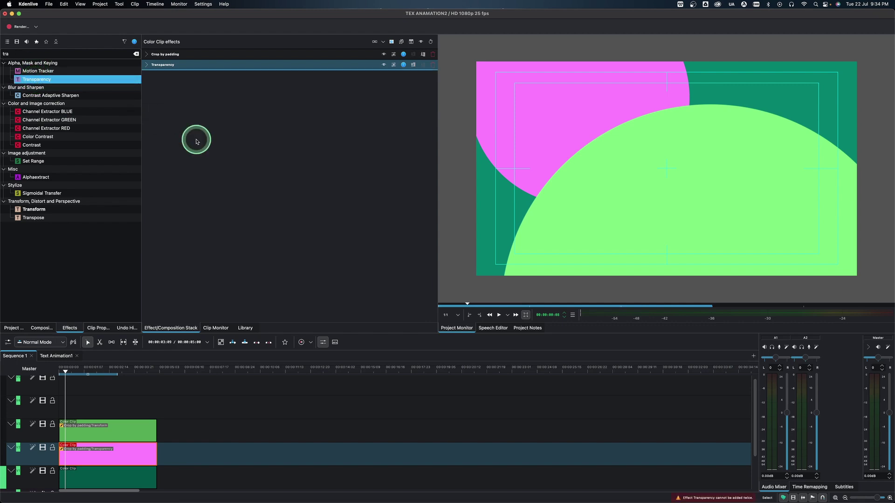
{"action": "left_click", "coordinate": [147, 65]}
{"action": "left_click_drag", "start_coordinate": [147, 69], "coordinate": [118, 430]}
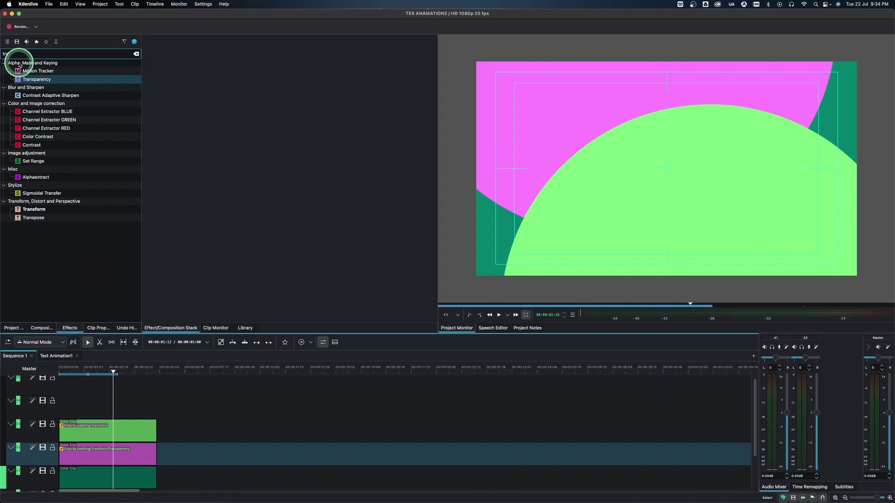
Step: Apply the Transparency effect to the light green clip and set its transparency to 0.69
{"action": "left_click", "coordinate": [40, 81]}
{"action": "left_click_drag", "start_coordinate": [39, 83], "coordinate": [135, 427]}
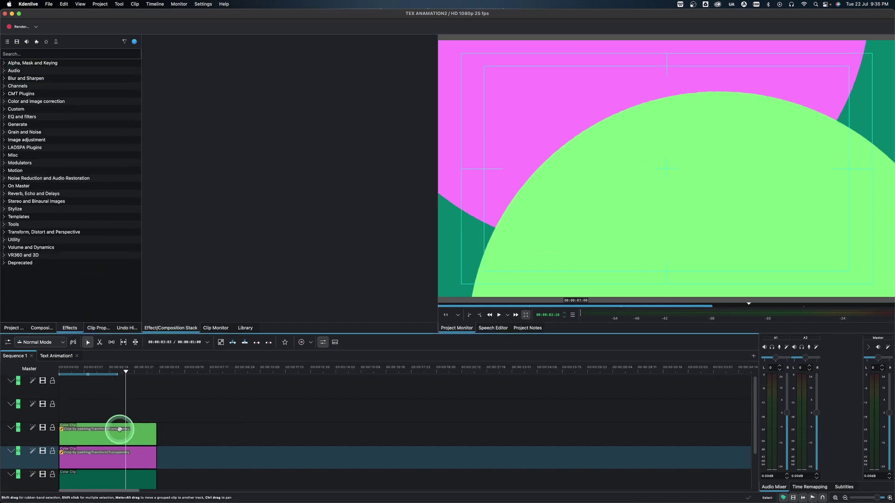
{"action": "left_click", "coordinate": [109, 437]}
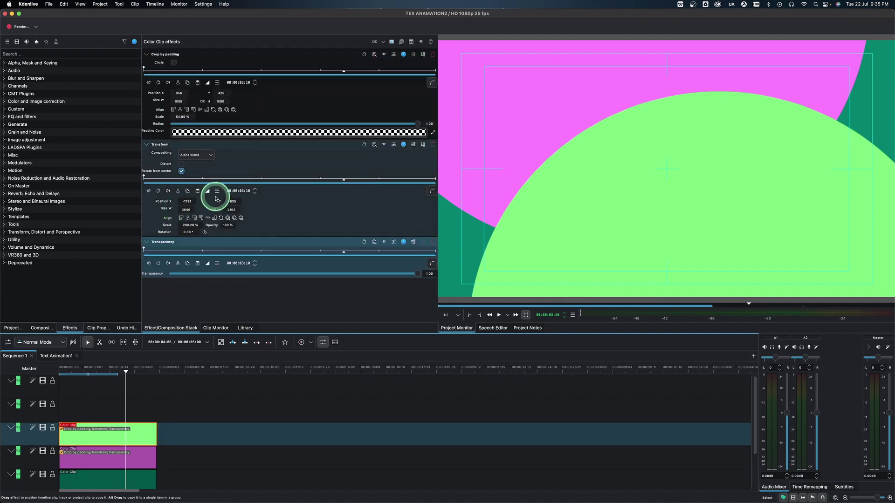
{"action": "left_click_drag", "start_coordinate": [417, 274], "coordinate": [340, 274]}
{"action": "left_click", "coordinate": [711, 142]}
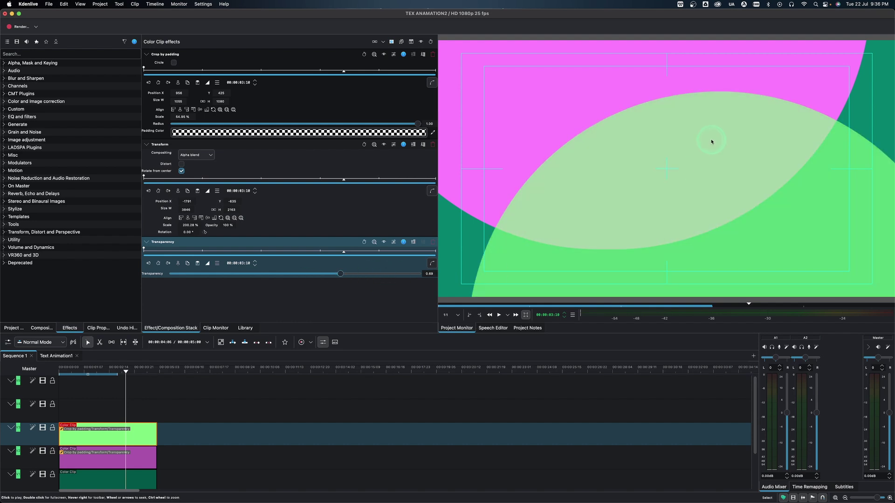
{"action": "scroll", "coordinate": [623, 187], "scroll_direction": "down", "scroll_amount": 2}
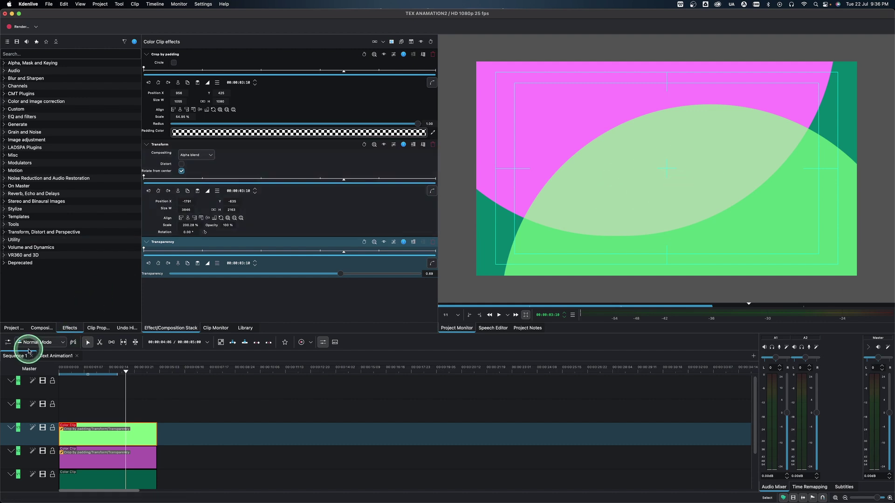
Step: Start a new title clip in the project and add the text "TEXT ANIMATION" across the middle of the frame
{"action": "left_click", "coordinate": [12, 328]}
{"action": "right_click", "coordinate": [30, 209]}
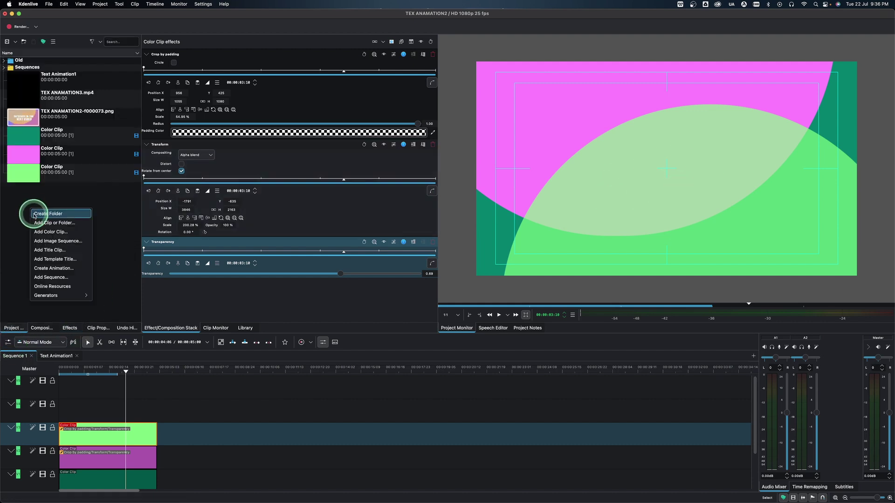
{"action": "left_click", "coordinate": [49, 249]}
{"action": "left_click", "coordinate": [327, 232]}
{"action": "type", "text": "TEXT ANIMATION"}
{"action": "left_click_drag", "start_coordinate": [369, 247], "coordinate": [366, 247]}
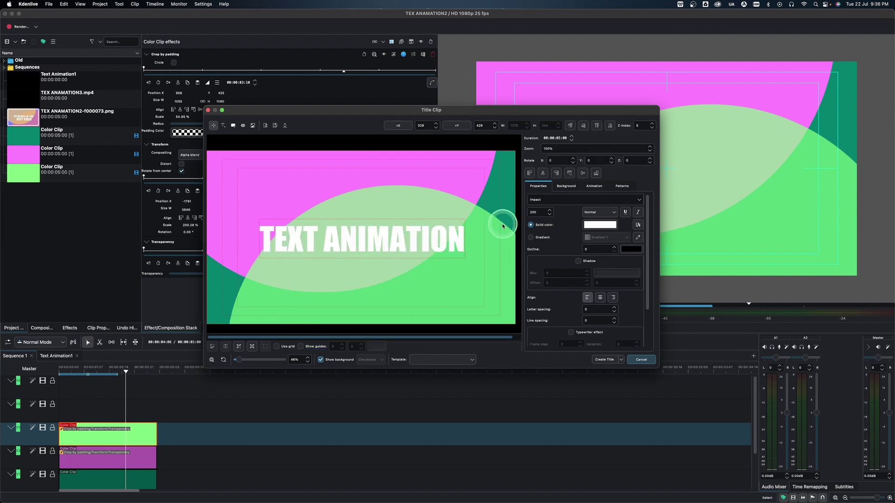
Step: Set the "TEXT ANIMATION" font size to 150 and move the line slightly up to the centre of the frame
{"action": "double_click", "coordinate": [534, 211]}
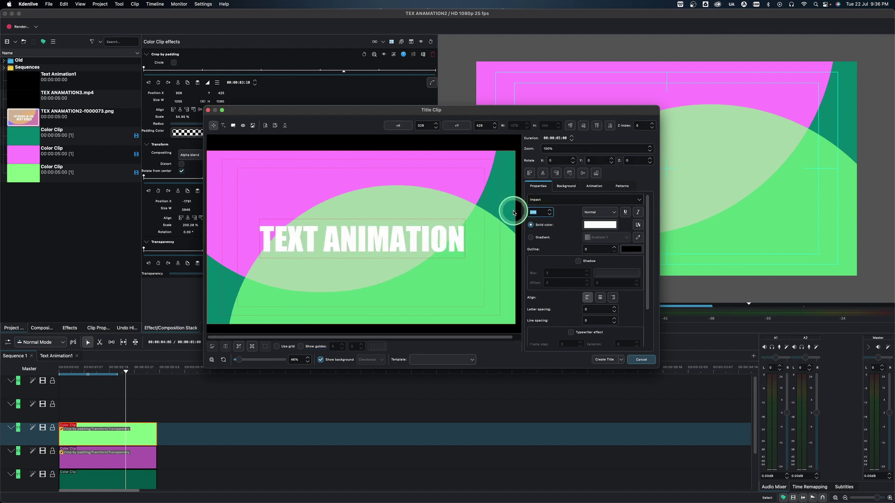
{"action": "type", "text": "150"}
{"action": "left_click_drag", "start_coordinate": [339, 240], "coordinate": [380, 223]}
Step: Add a second text line reading "MOTION" centred below "TEXT ANIMATION"
{"action": "left_click", "coordinate": [223, 126]}
{"action": "left_click", "coordinate": [348, 260]}
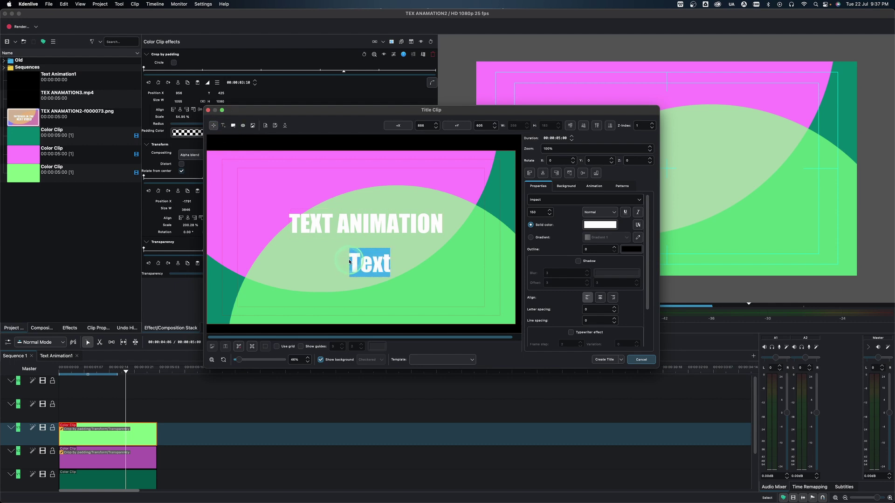
{"action": "type", "text": "MOTION"}
Step: Enable a shadow on the "TEXT ANIMATION" line and adjust its horizontal offset
{"action": "left_click", "coordinate": [378, 227]}
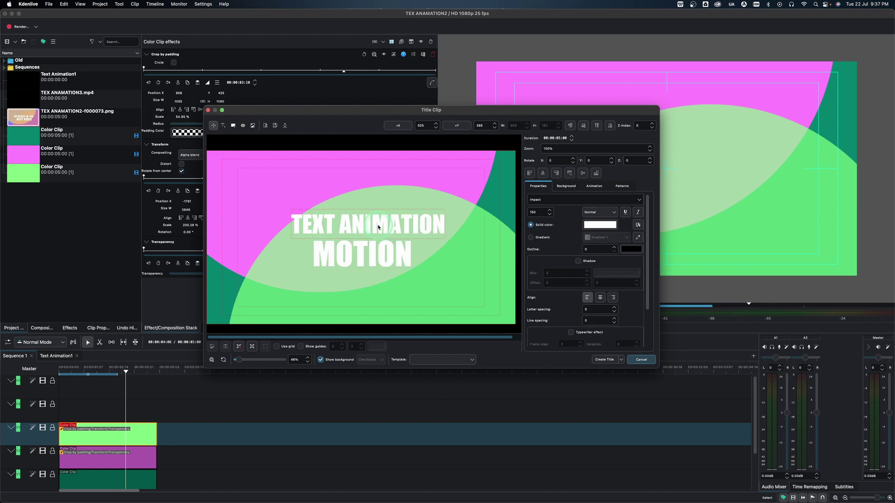
{"action": "left_click", "coordinate": [579, 261]}
{"action": "left_click", "coordinate": [524, 282]}
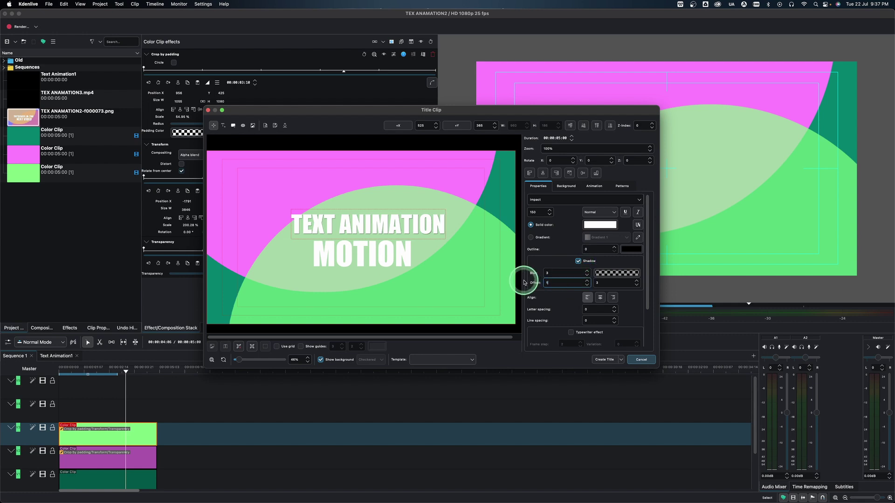
Step: Enable a shadow on the "MOTION" line with a horizontal offset of 10
{"action": "left_click", "coordinate": [405, 259]}
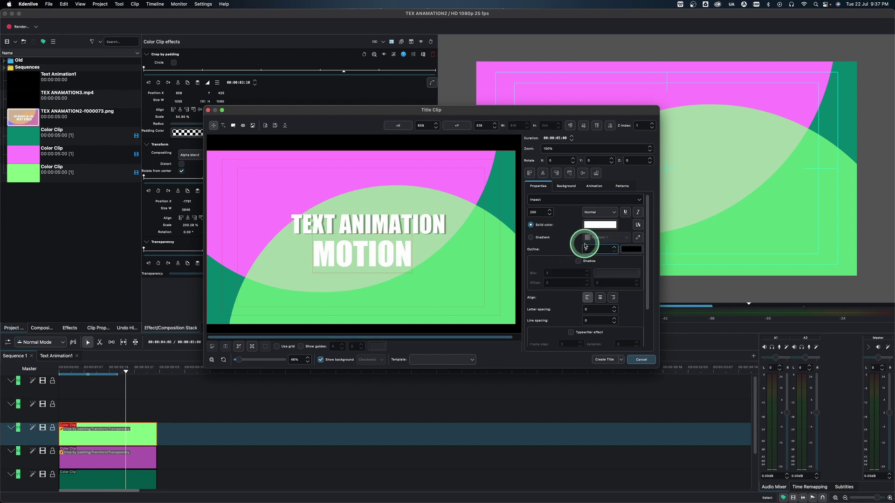
{"action": "left_click", "coordinate": [579, 261]}
{"action": "left_click", "coordinate": [535, 276]}
{"action": "type", "text": "10"}
{"action": "left_click", "coordinate": [345, 252]}
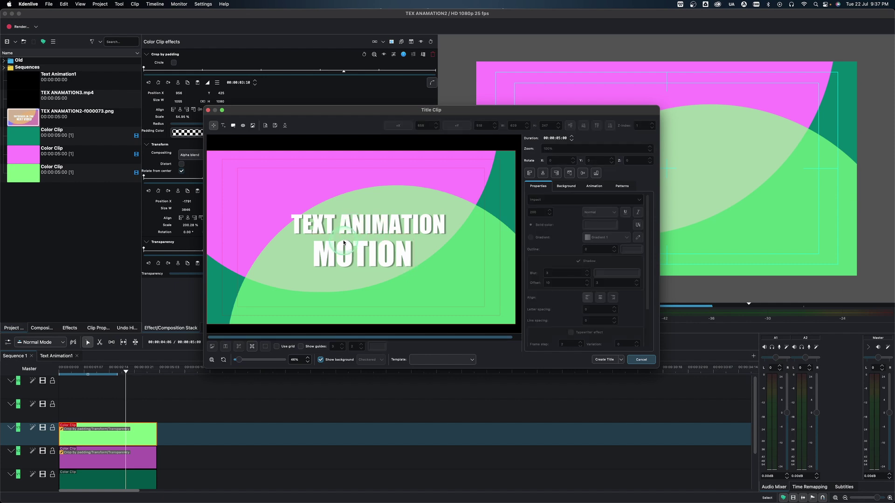
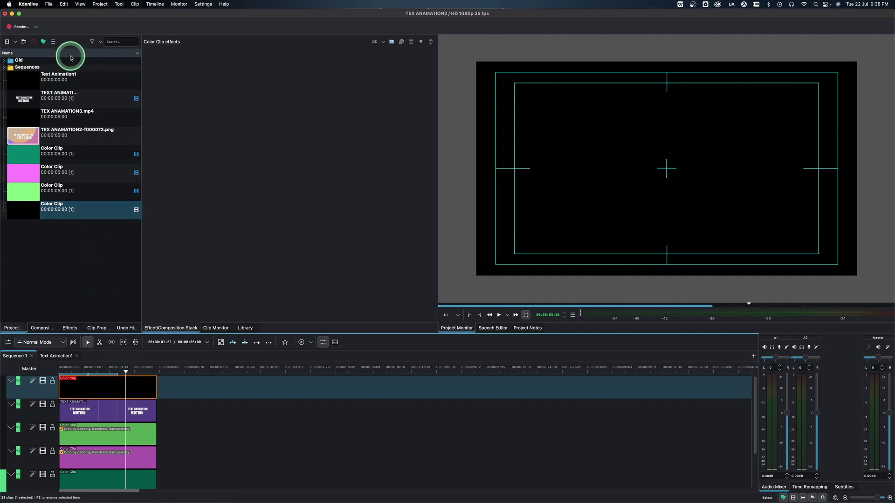
Step: Apply the favourite Crop by padding effect from Transform, Distort and Perspective to the black top color clip
{"action": "left_click", "coordinate": [69, 328]}
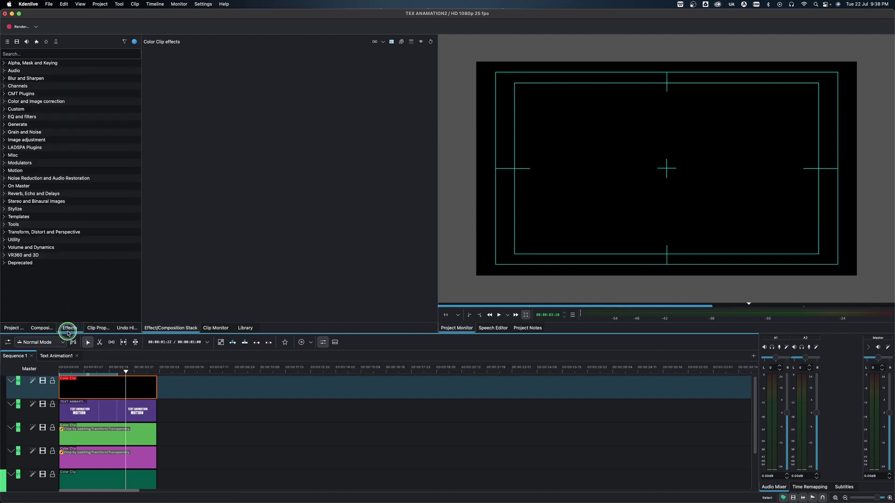
{"action": "left_click", "coordinate": [46, 41]}
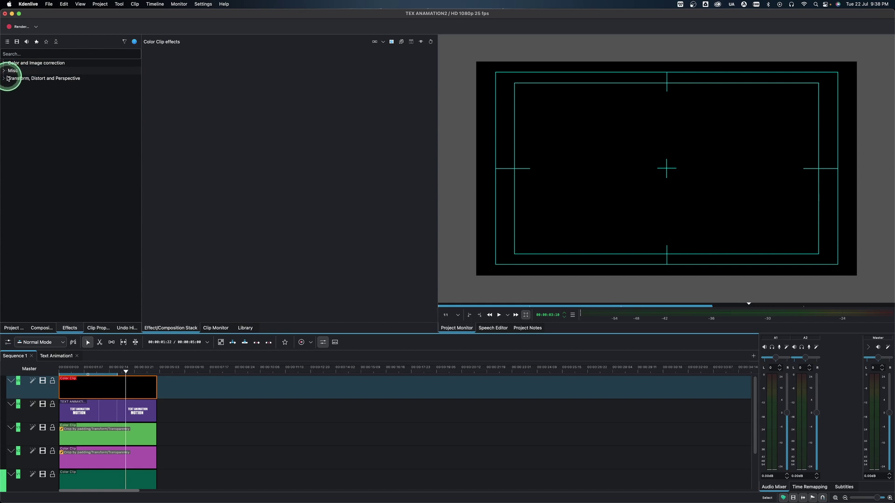
{"action": "left_click", "coordinate": [16, 42]}
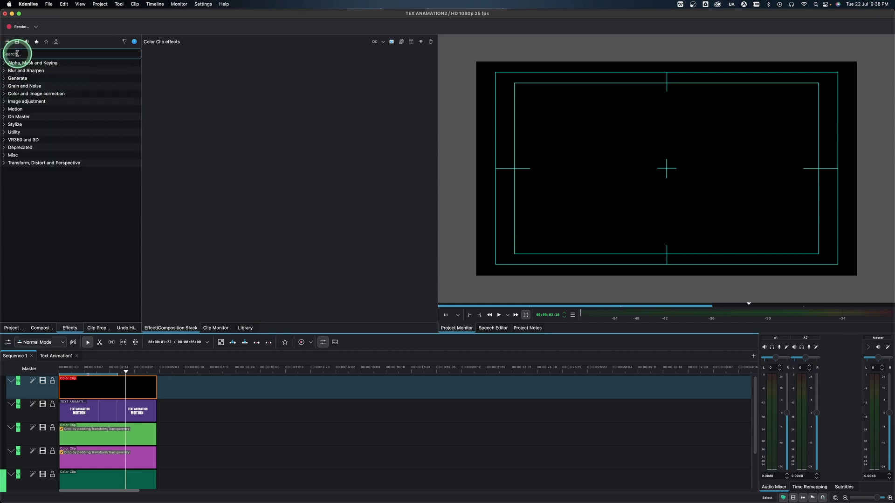
{"action": "left_click", "coordinate": [46, 43]}
{"action": "left_click", "coordinate": [7, 80]}
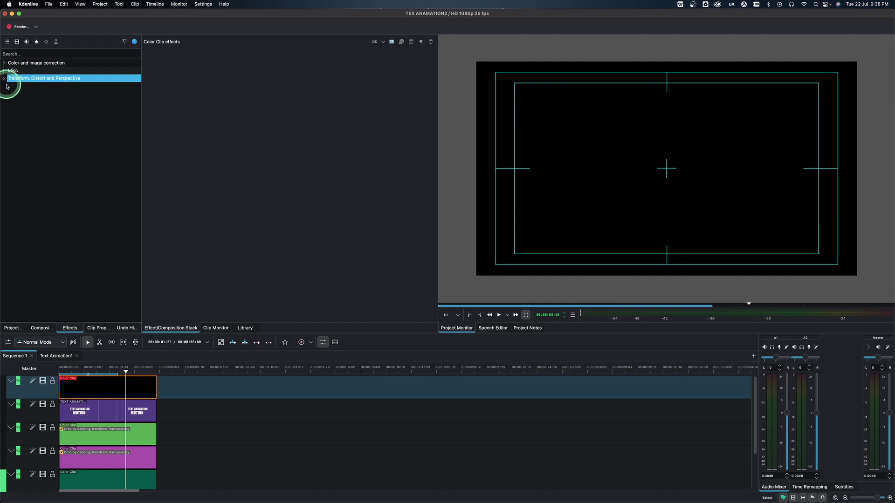
{"action": "left_click", "coordinate": [3, 80]}
{"action": "left_click_drag", "start_coordinate": [28, 87], "coordinate": [261, 138]}
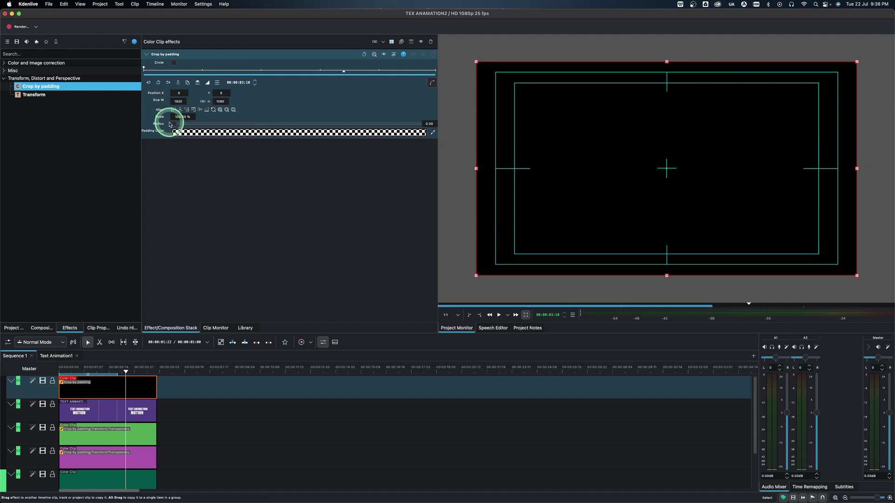
Step: Set the black clip's crop radius to 1.00 and shrink the crop to a dot about 47 by 44 at the frame's centre
{"action": "left_click", "coordinate": [221, 125]}
{"action": "left_click_drag", "start_coordinate": [386, 124], "coordinate": [559, 198]}
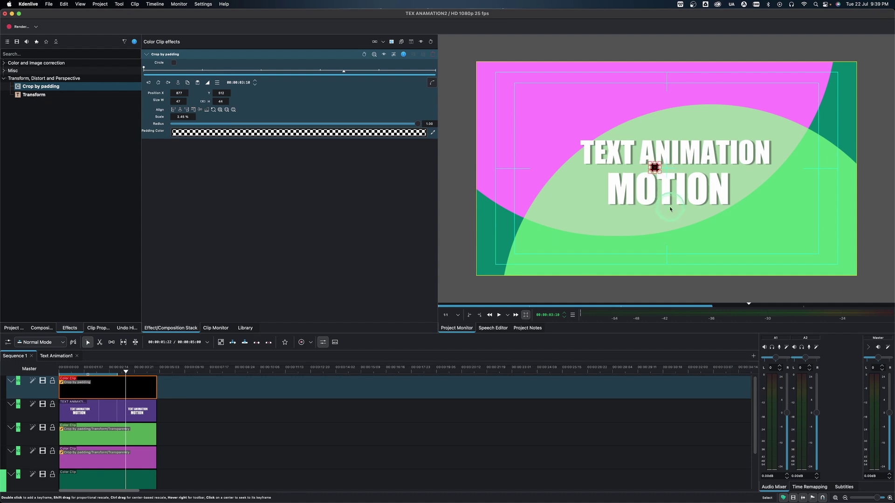
{"action": "left_click", "coordinate": [462, 262]}
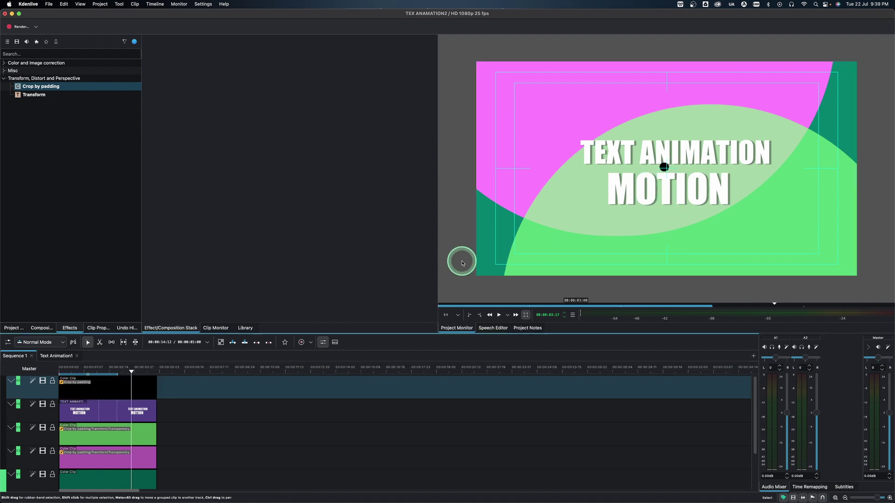
{"action": "left_click", "coordinate": [664, 167]}
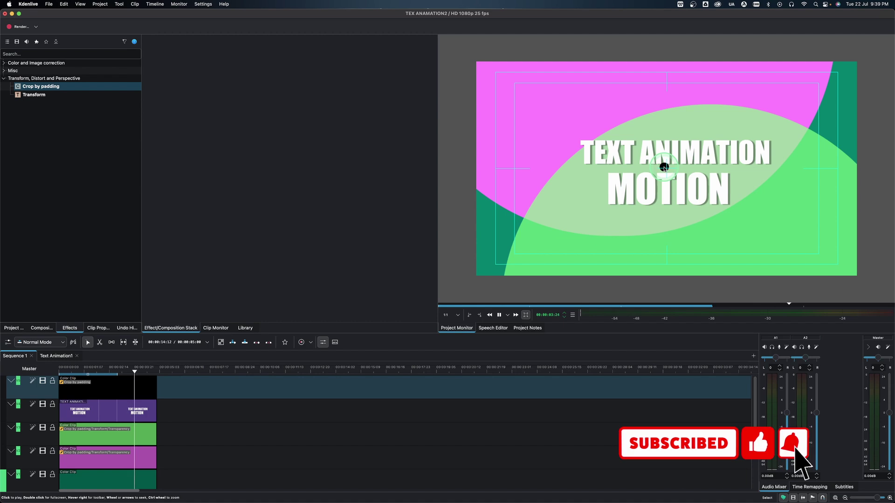
{"action": "left_click", "coordinate": [117, 387]}
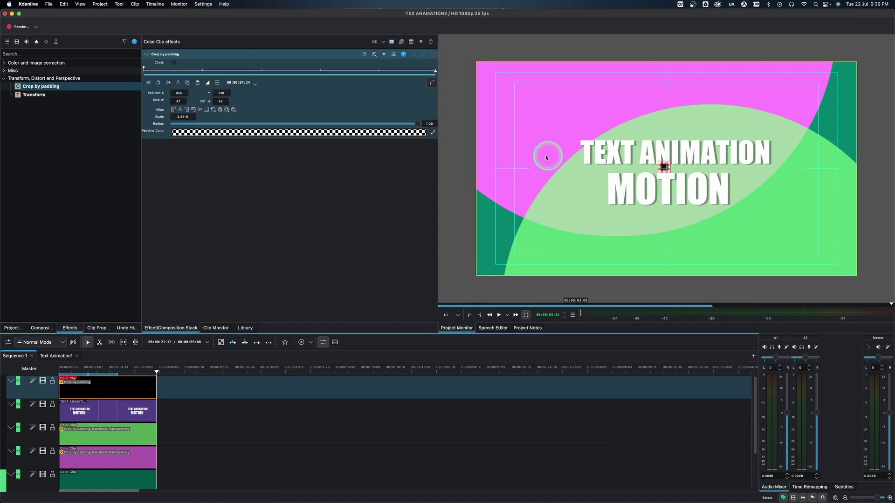